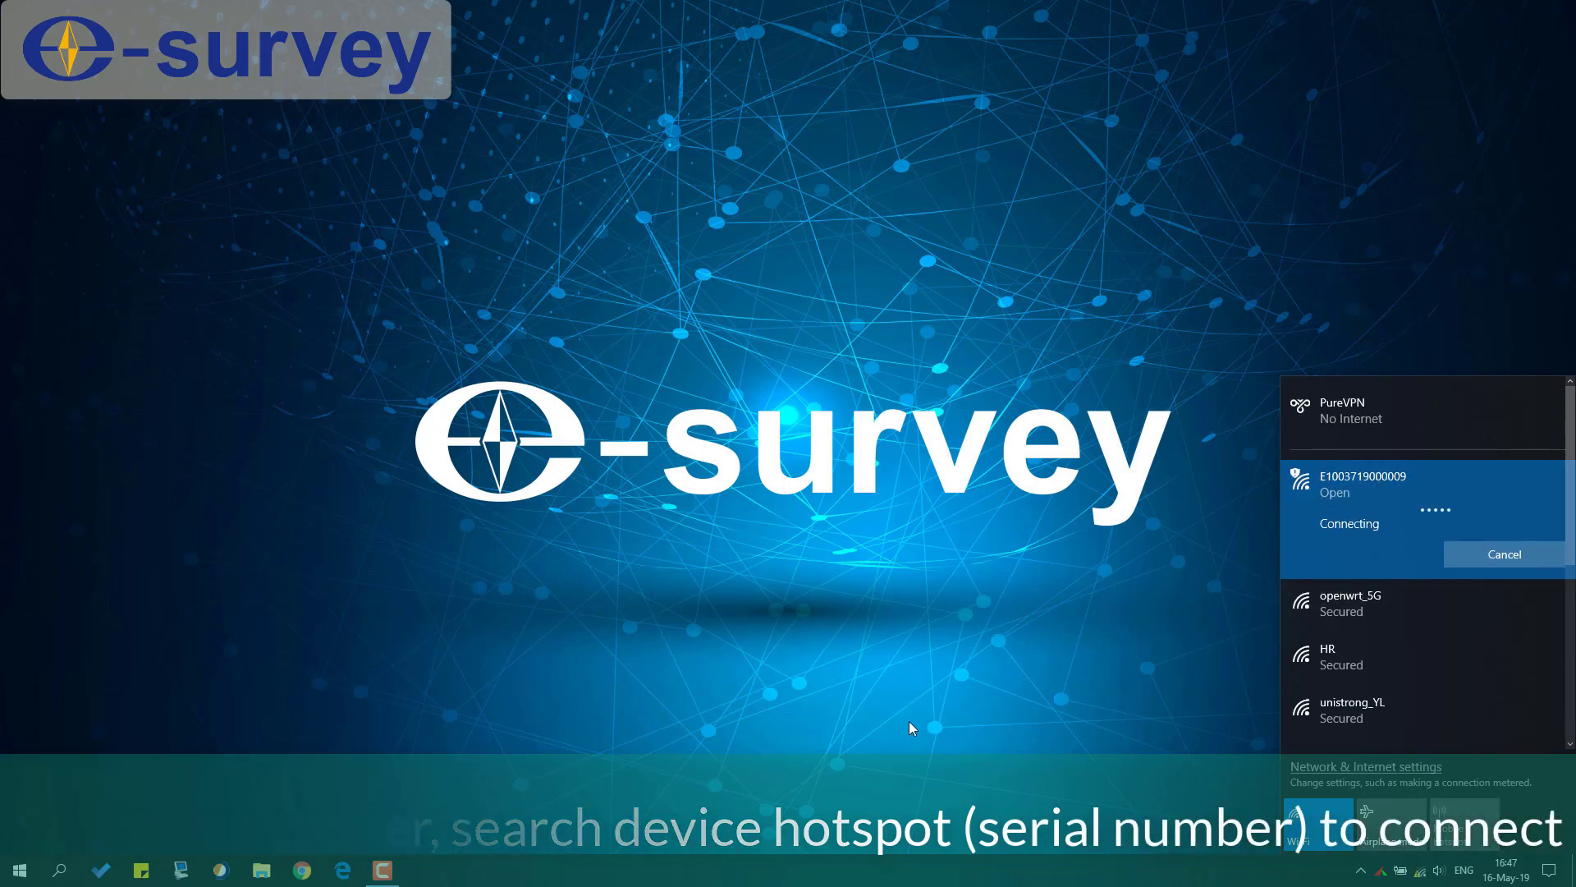
# Step: Load 192.168.10.1 in Edge and enter the default user name at the sign-in prompt
pyautogui.click(909, 727)
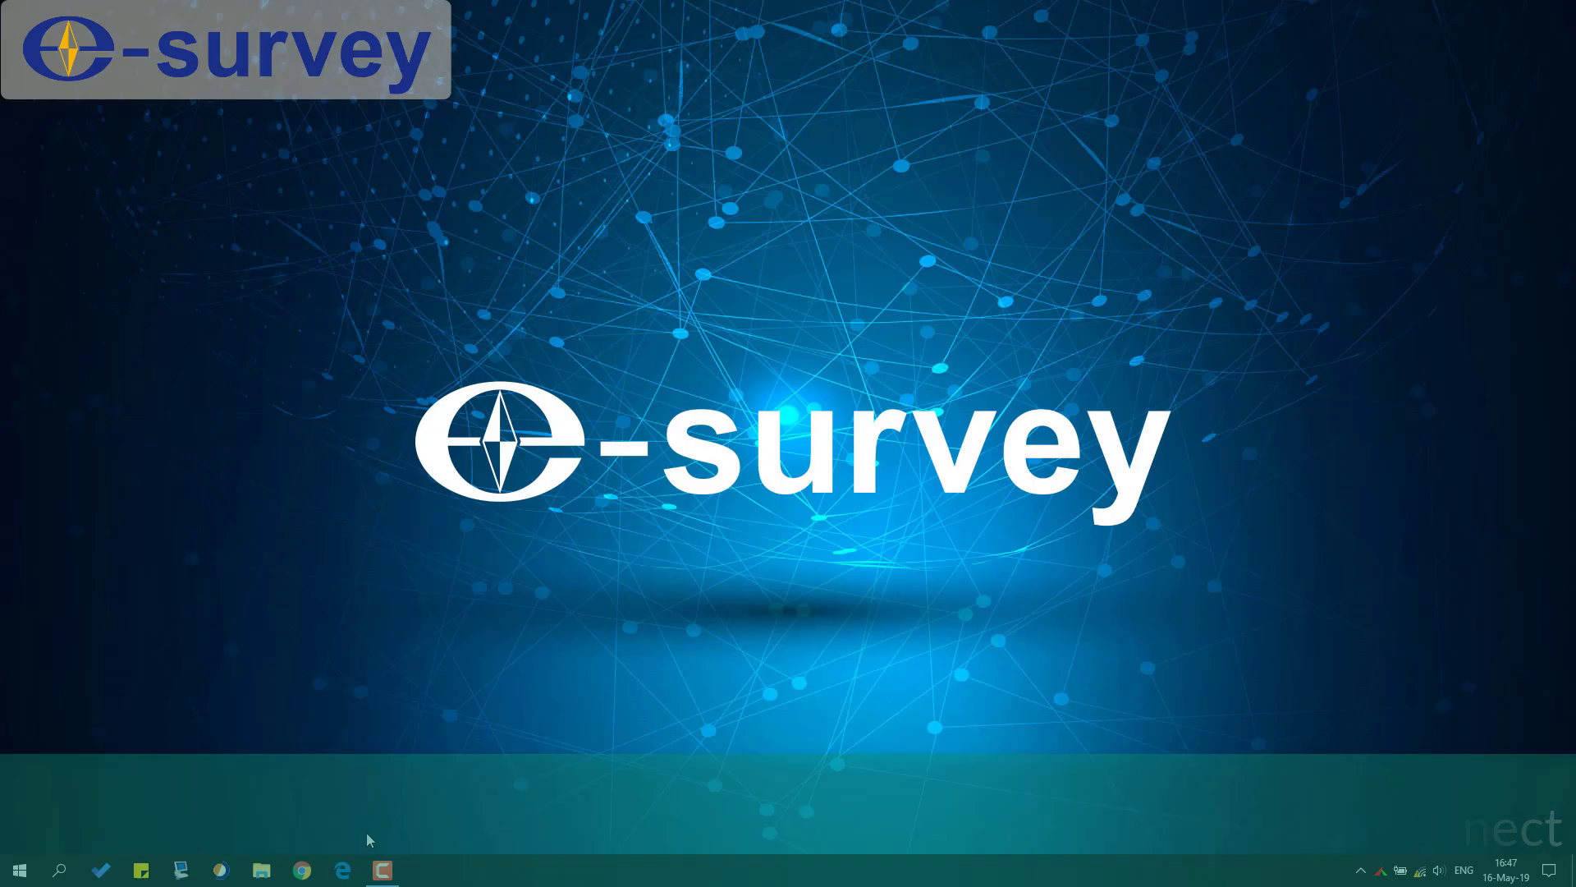
pyautogui.click(342, 870)
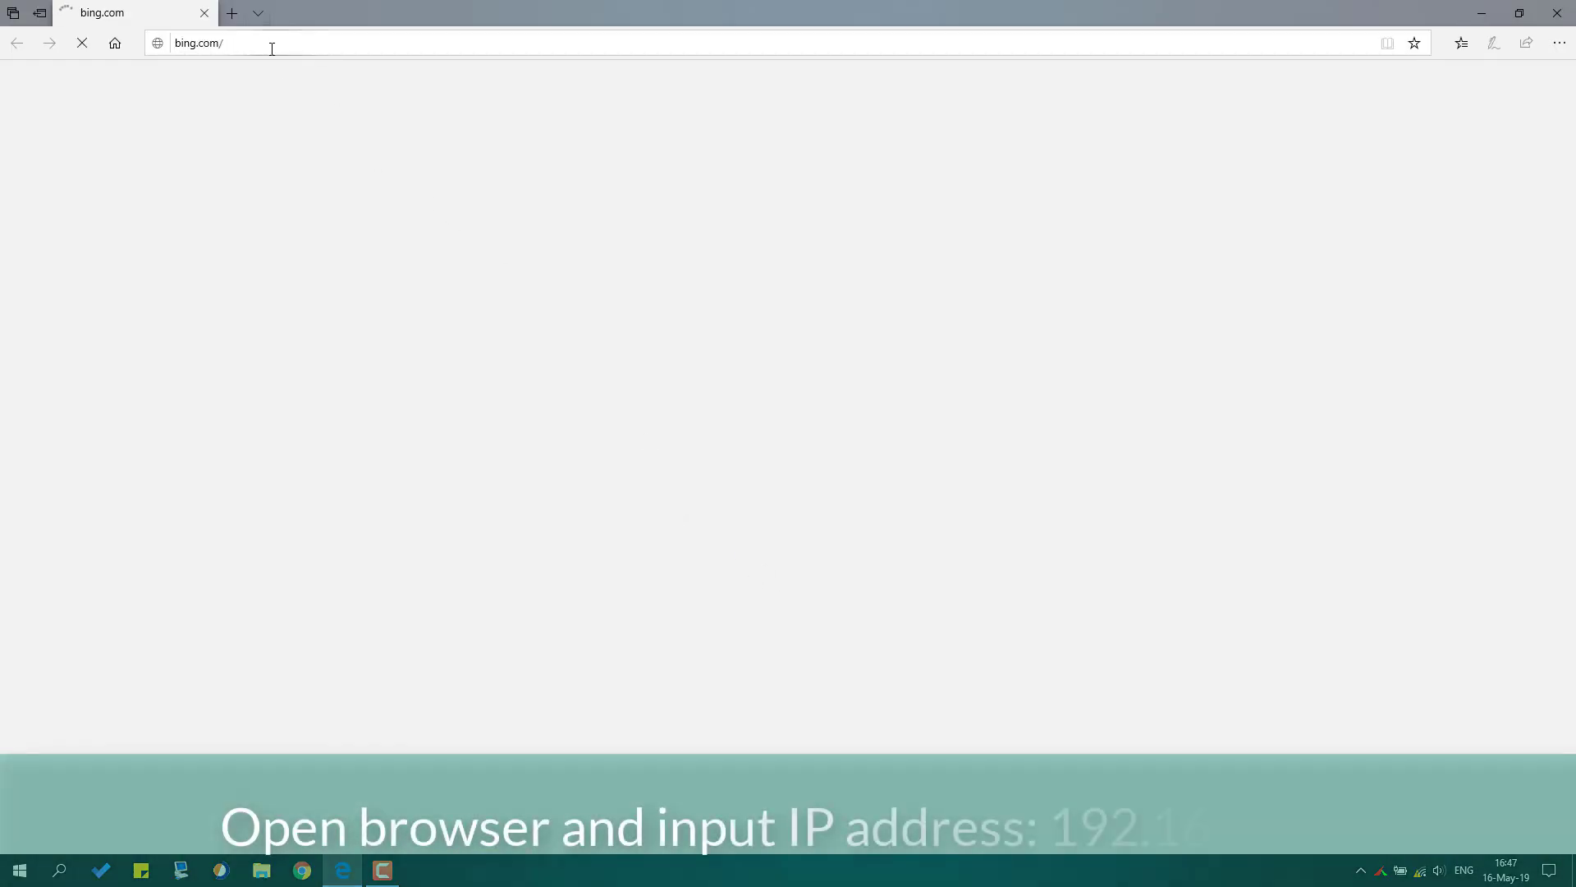
pyautogui.click(264, 44)
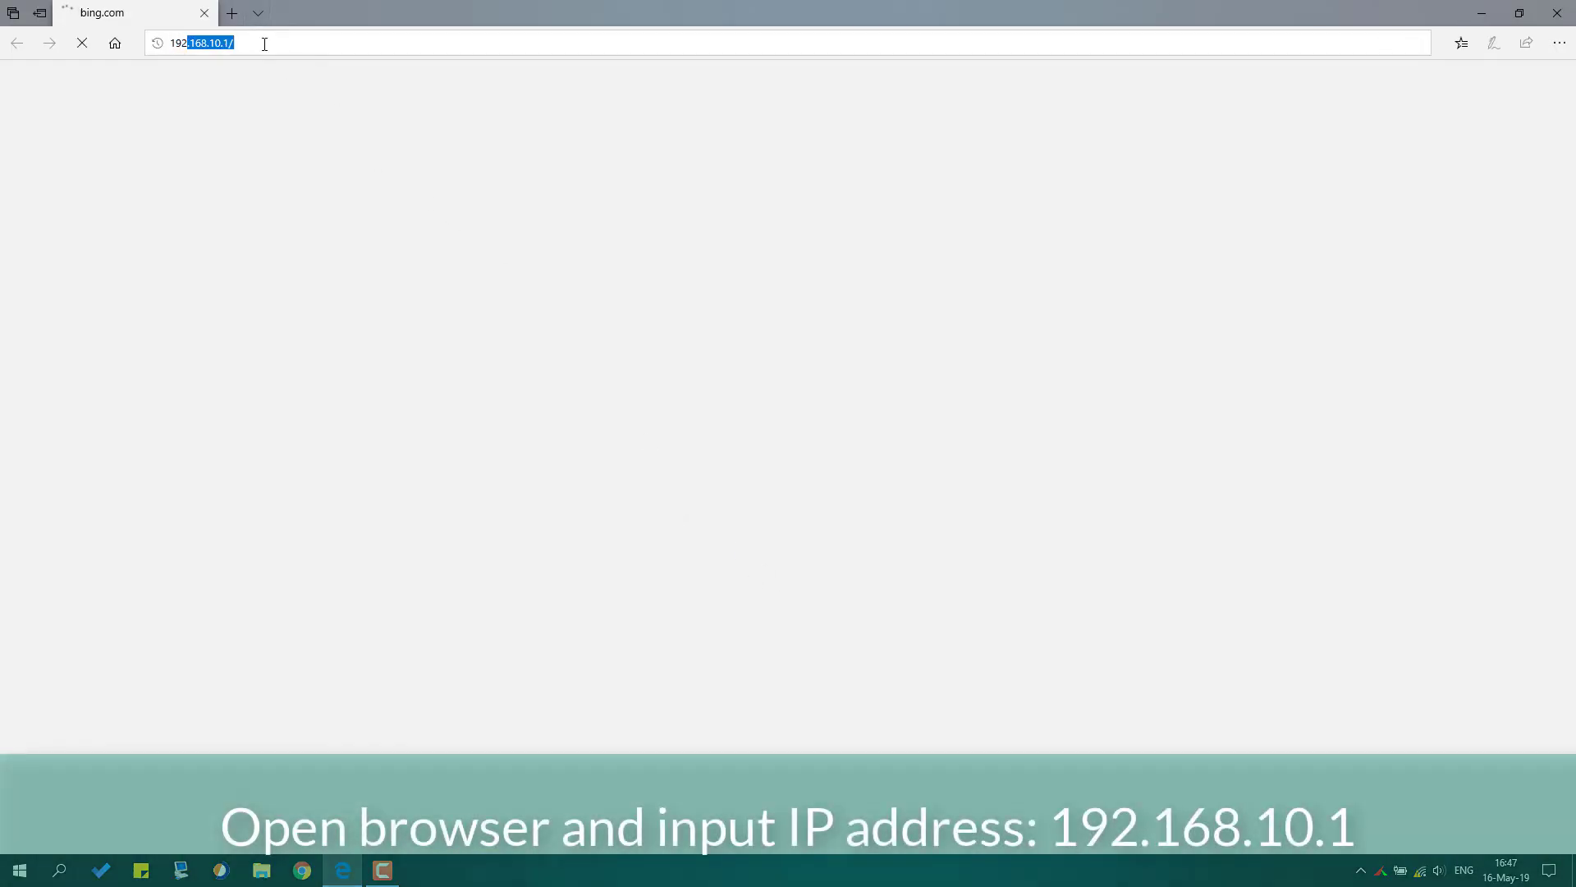
pyautogui.write('192.168.10.1')
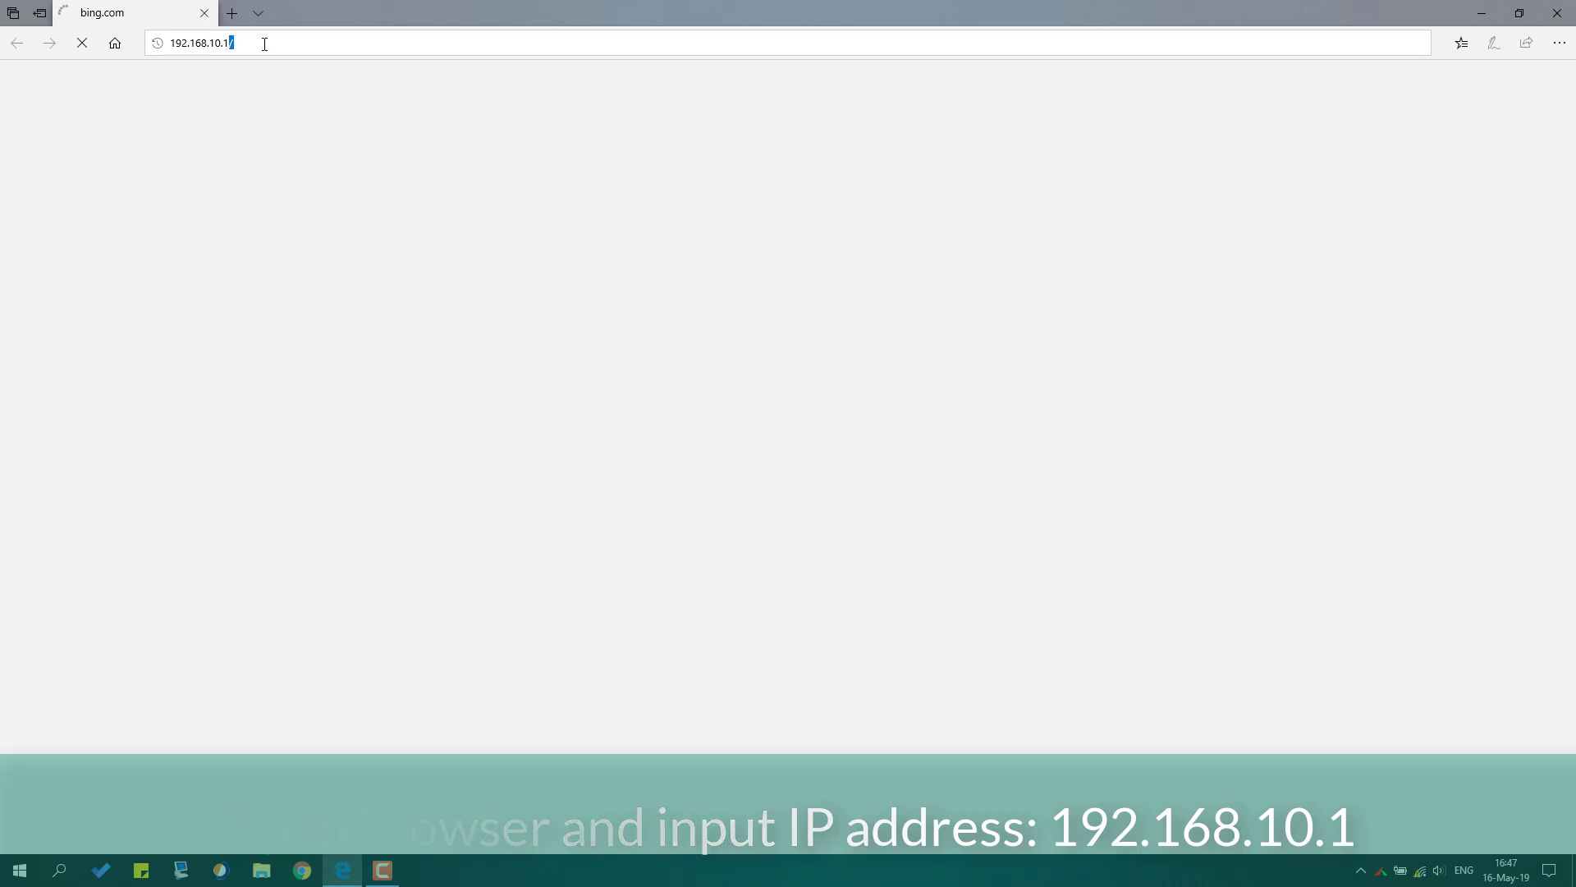
pyautogui.press('Return')
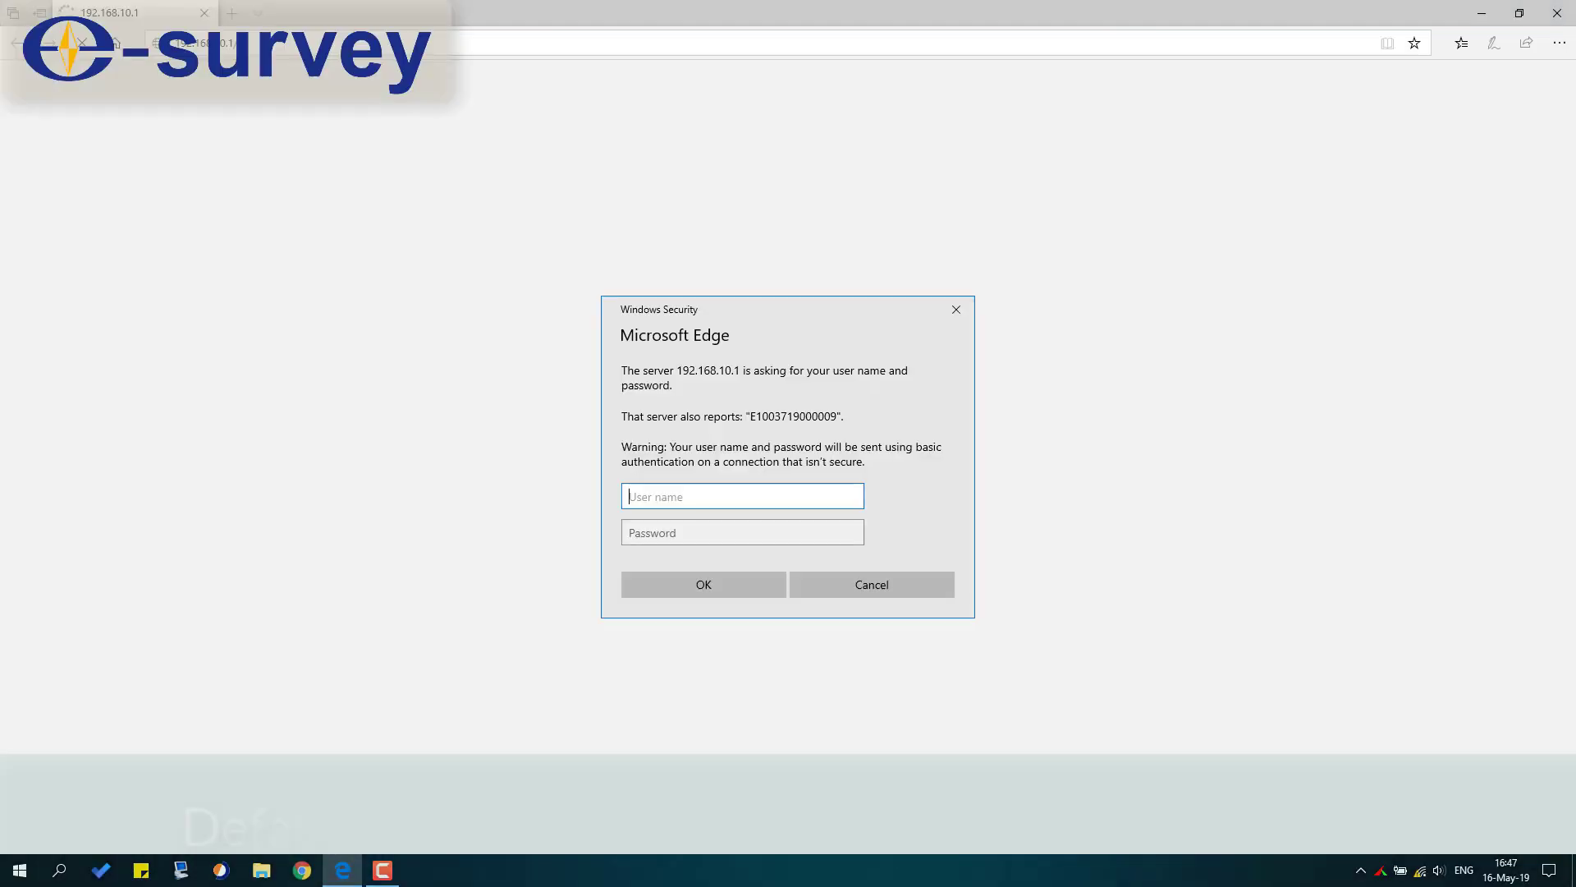
pyautogui.write('admin')
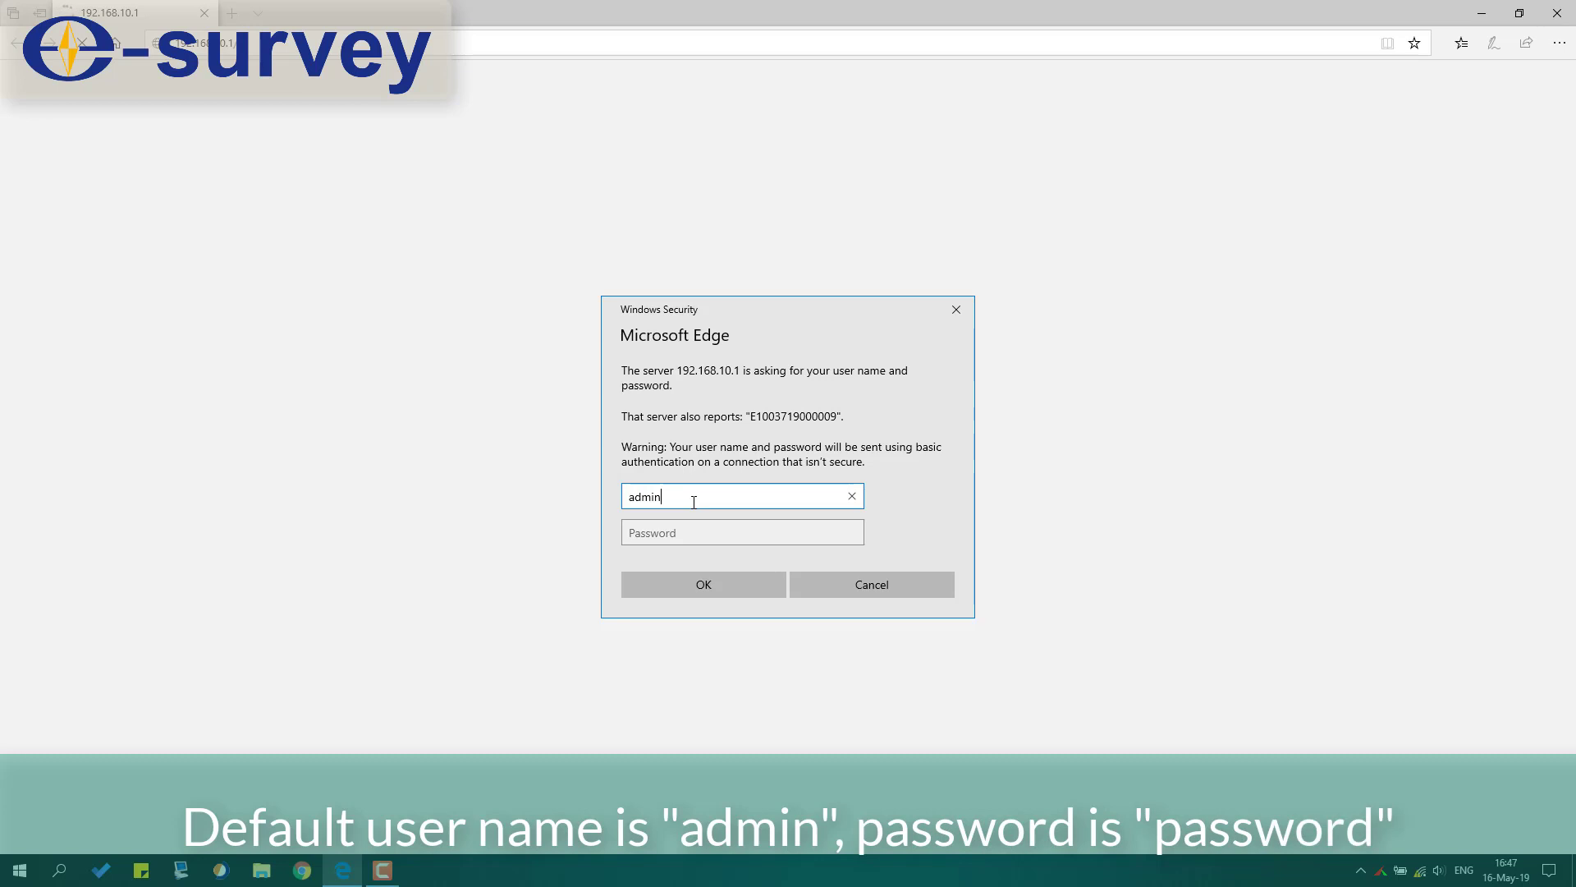
pyautogui.press('Tab')
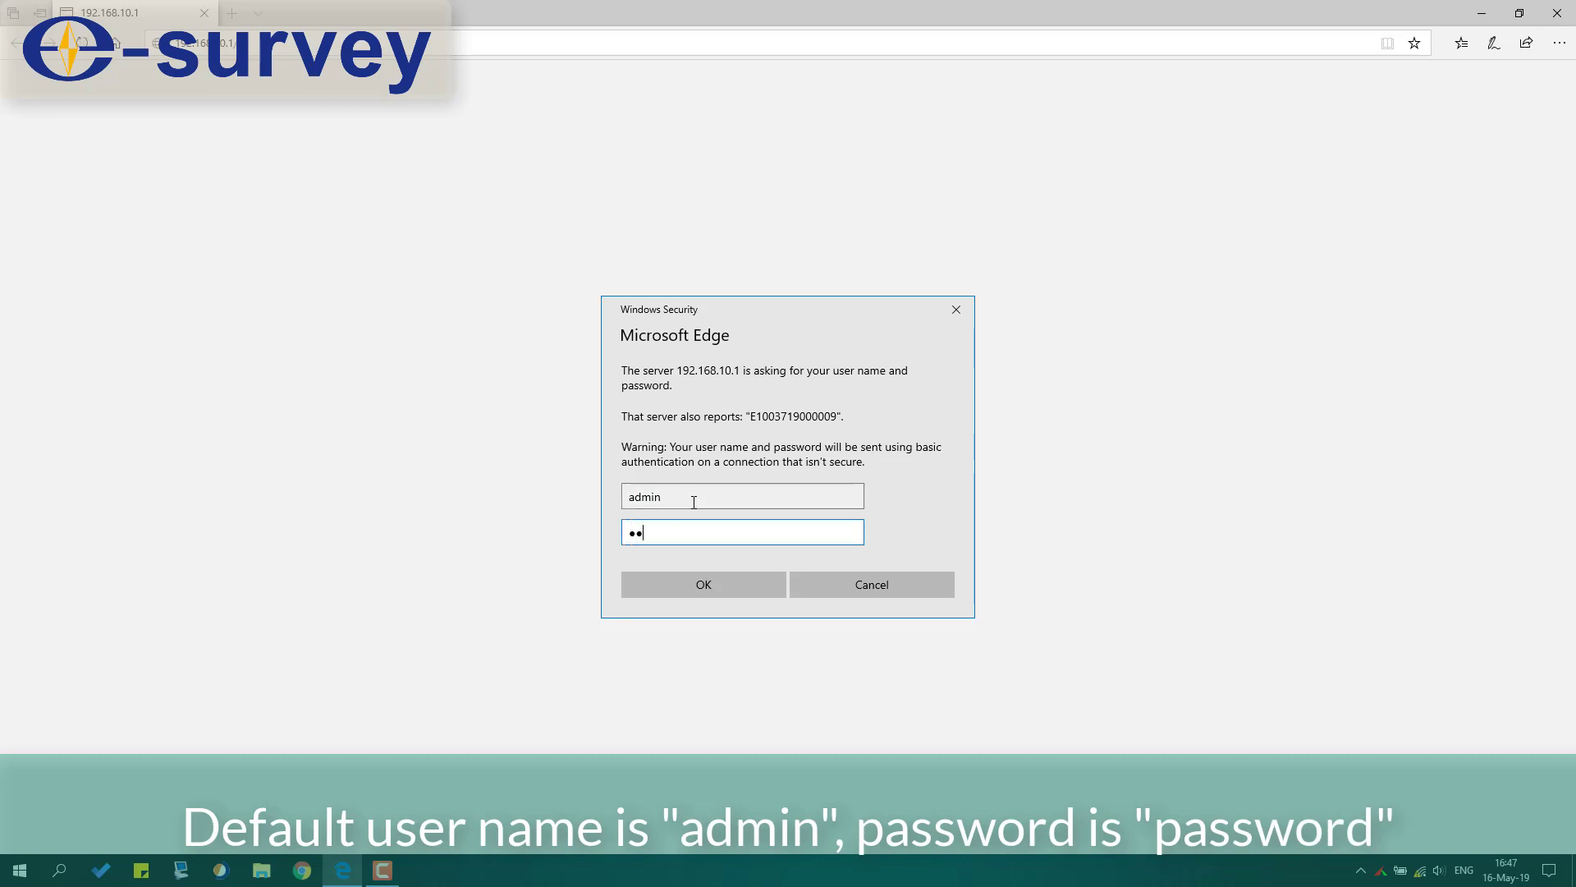
# Step: Sign in with the default password and view the Datalink network status
pyautogui.write('password')
pyautogui.click(704, 585)
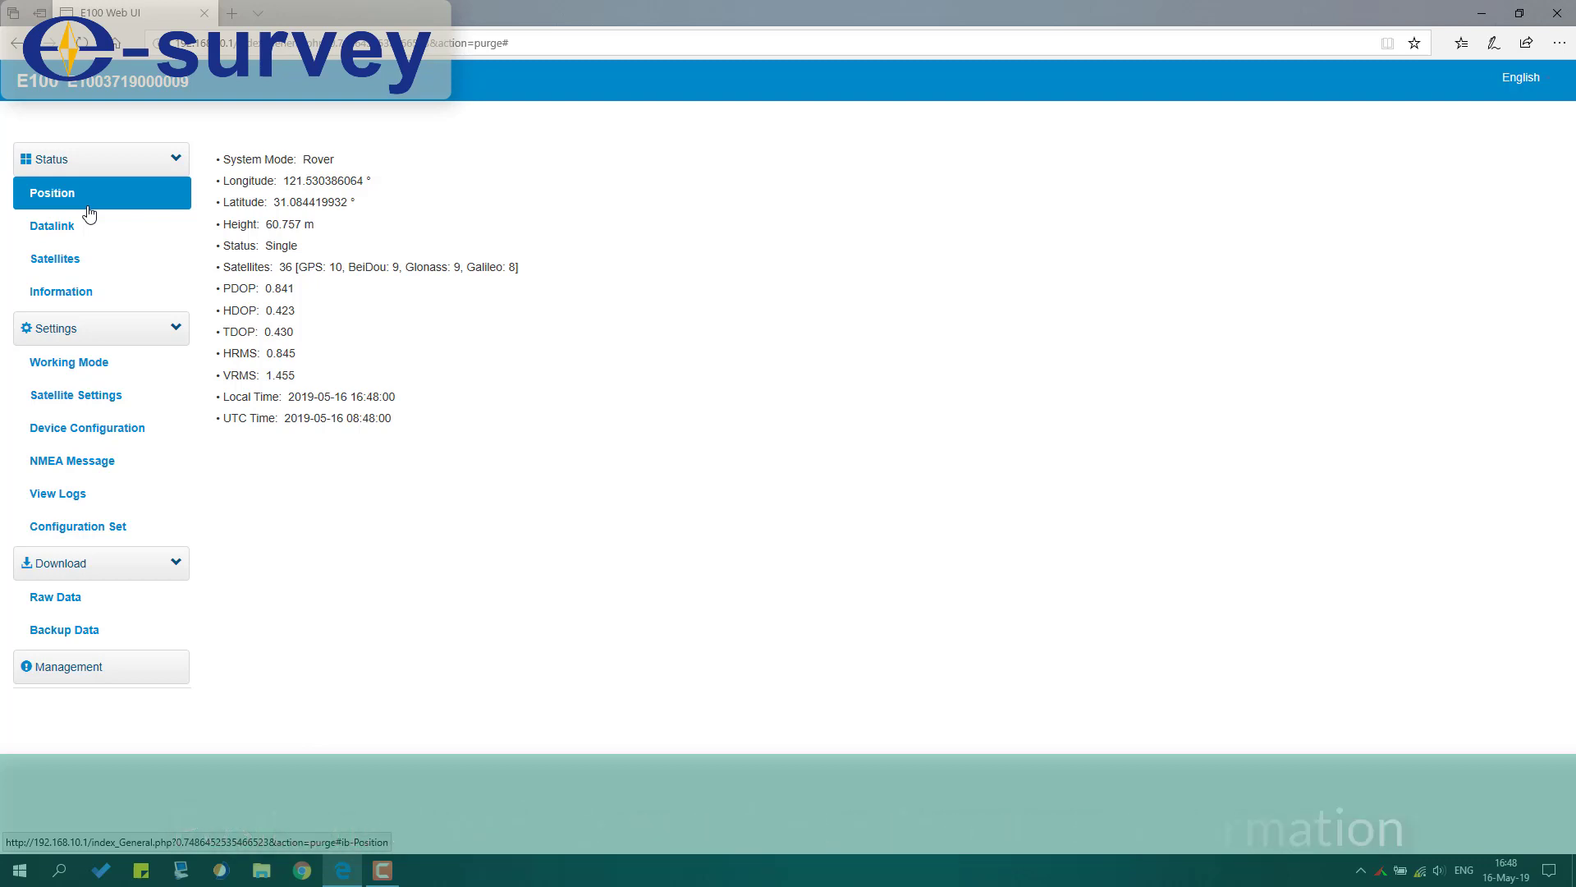
pyautogui.click(87, 231)
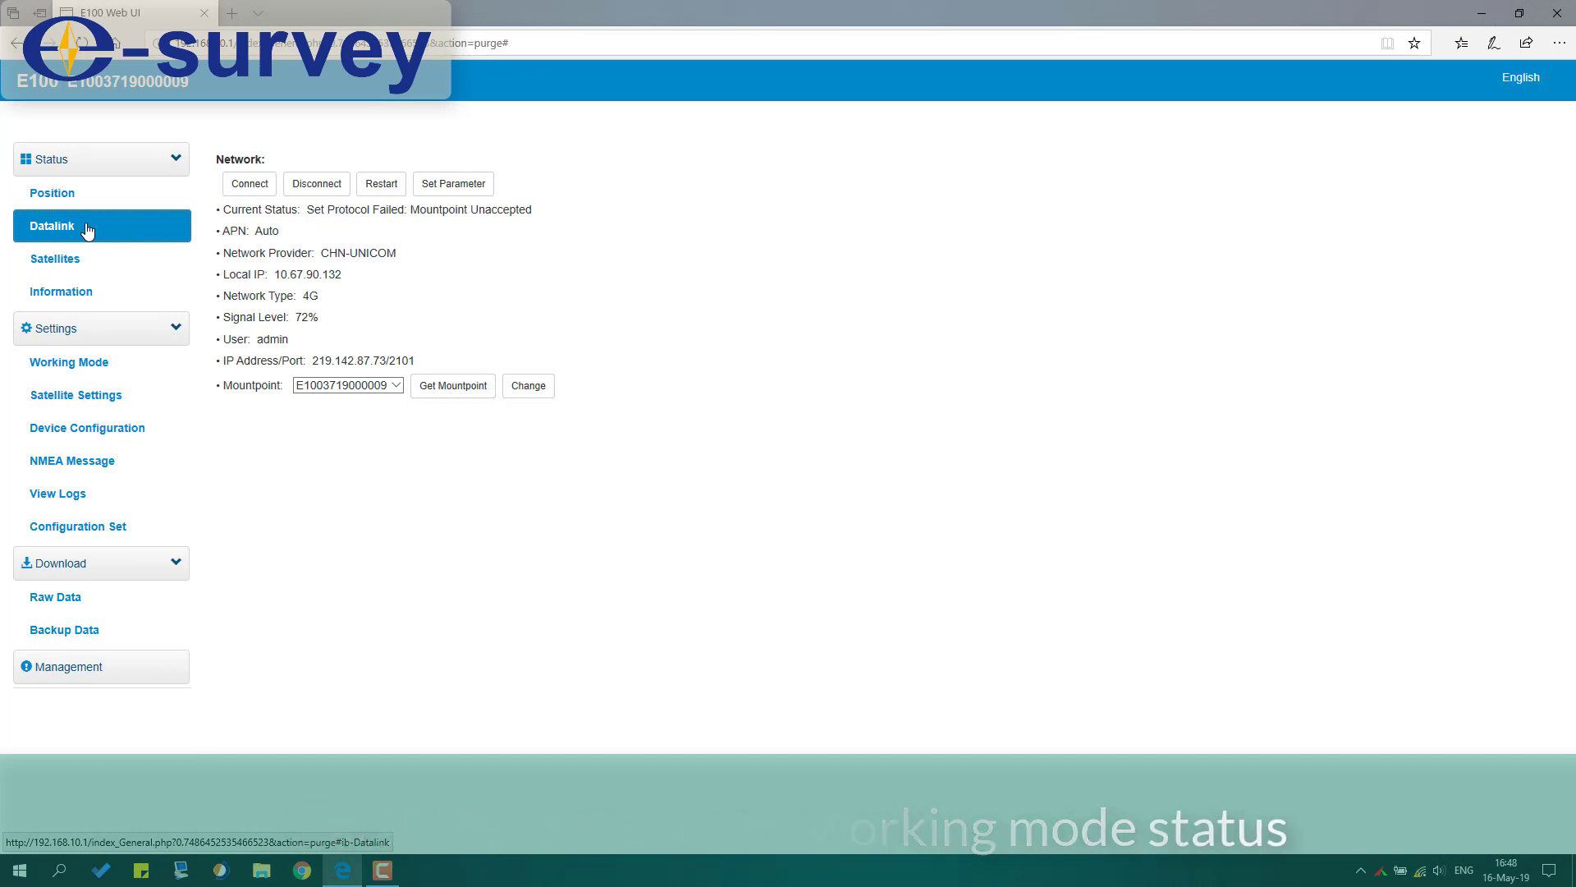
# Step: Review the Satellites details table, then switch it to the Skyplot view
pyautogui.click(91, 265)
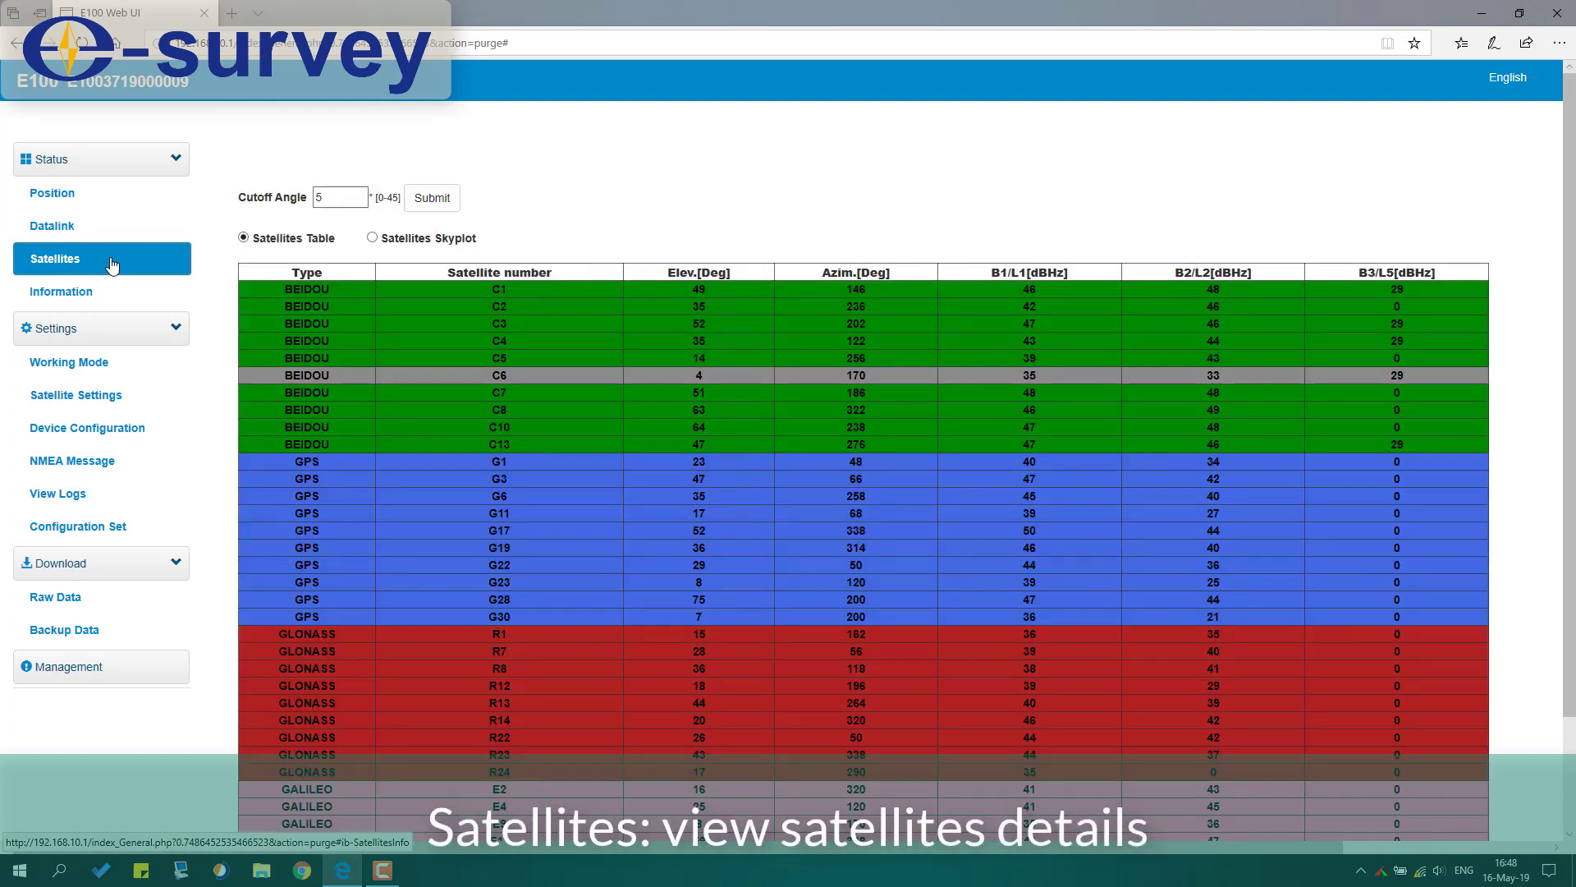
pyautogui.scroll(-2, 220, 322)
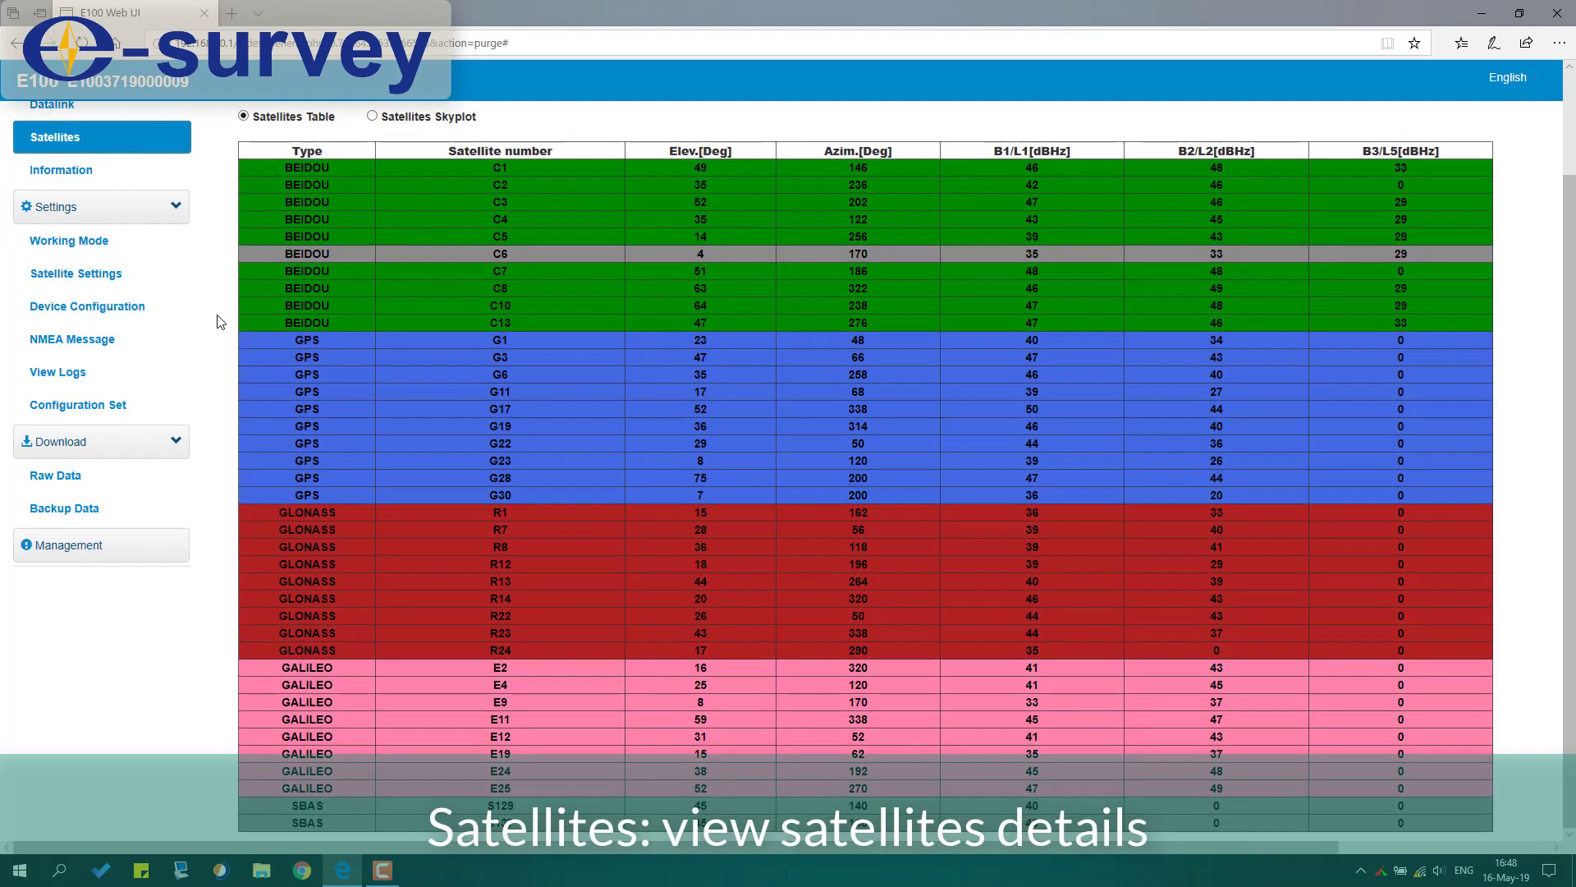
pyautogui.scroll(2, 220, 322)
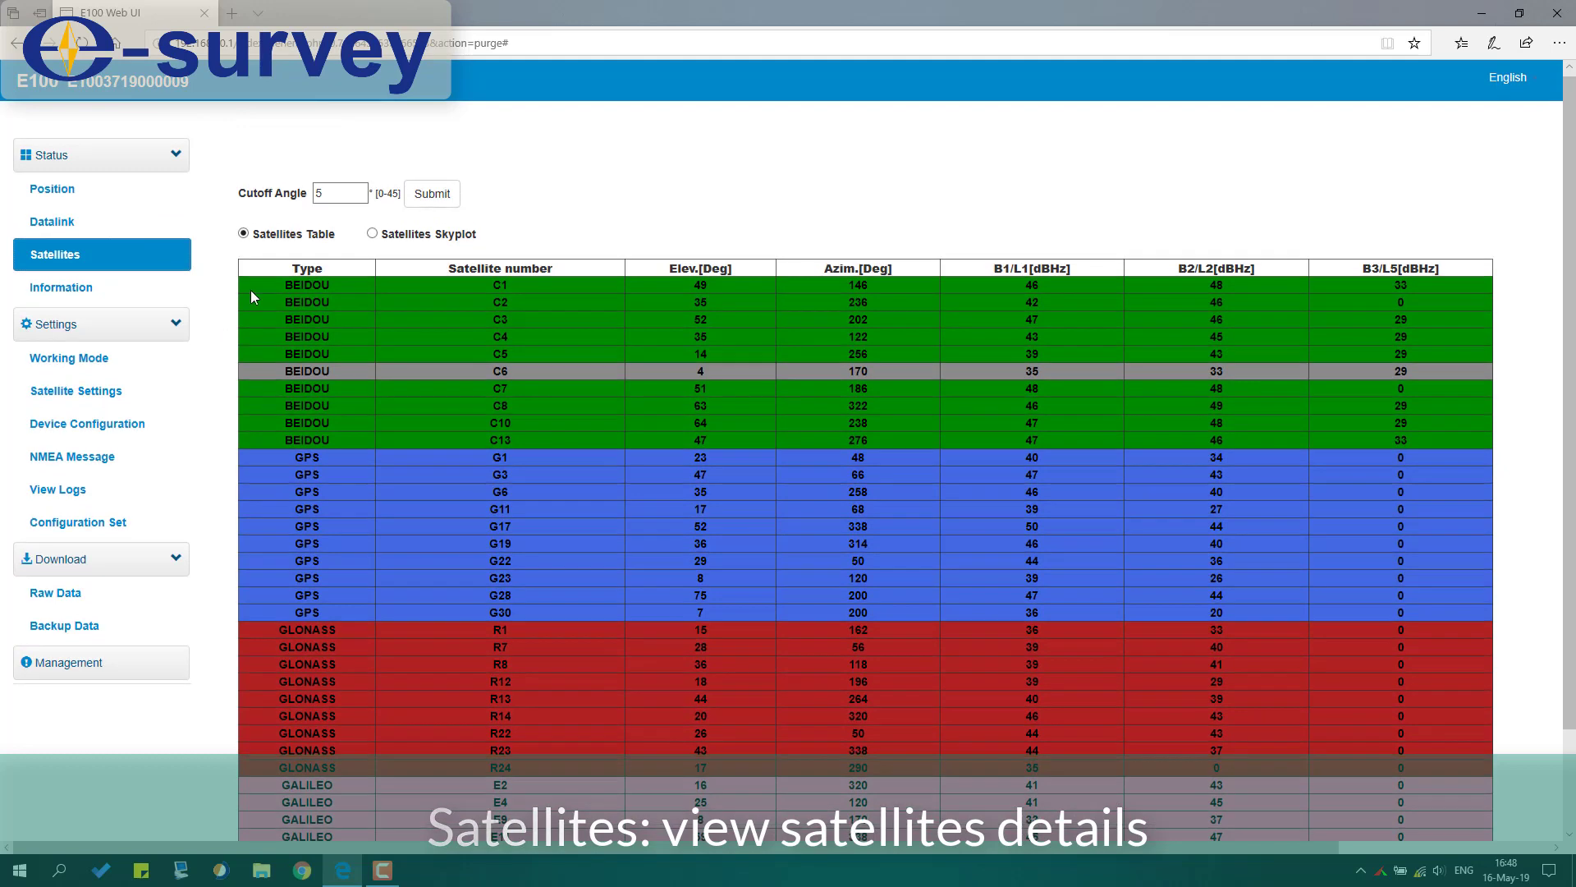
pyautogui.click(373, 233)
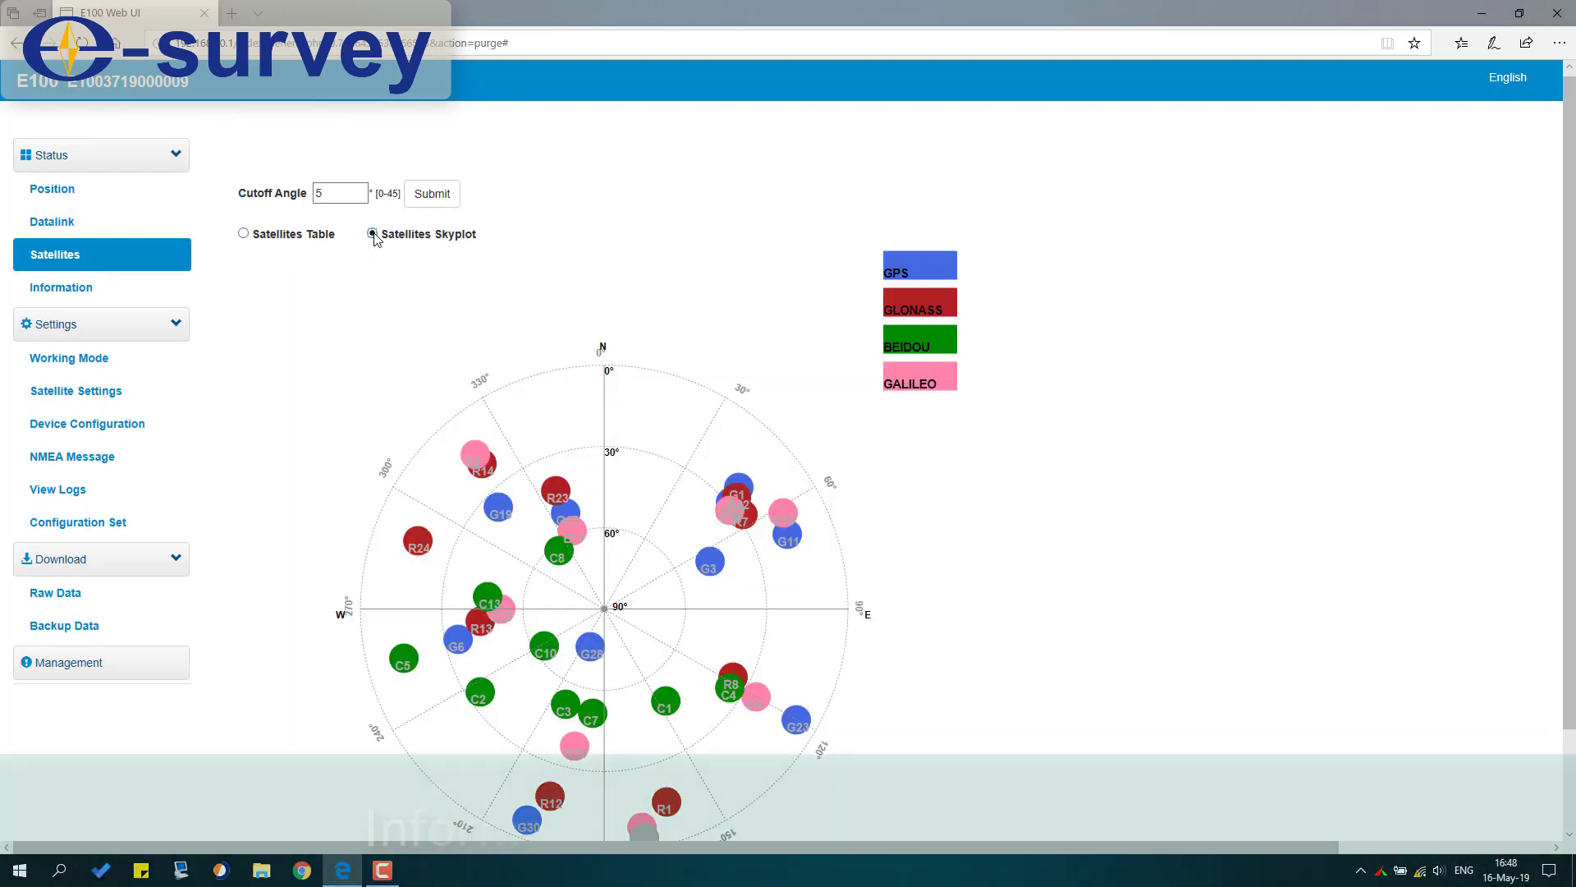
# Step: Open Status > Information to see firmware 0.31.190507 and GNSS firmware 5.9Aa06b
pyautogui.click(104, 293)
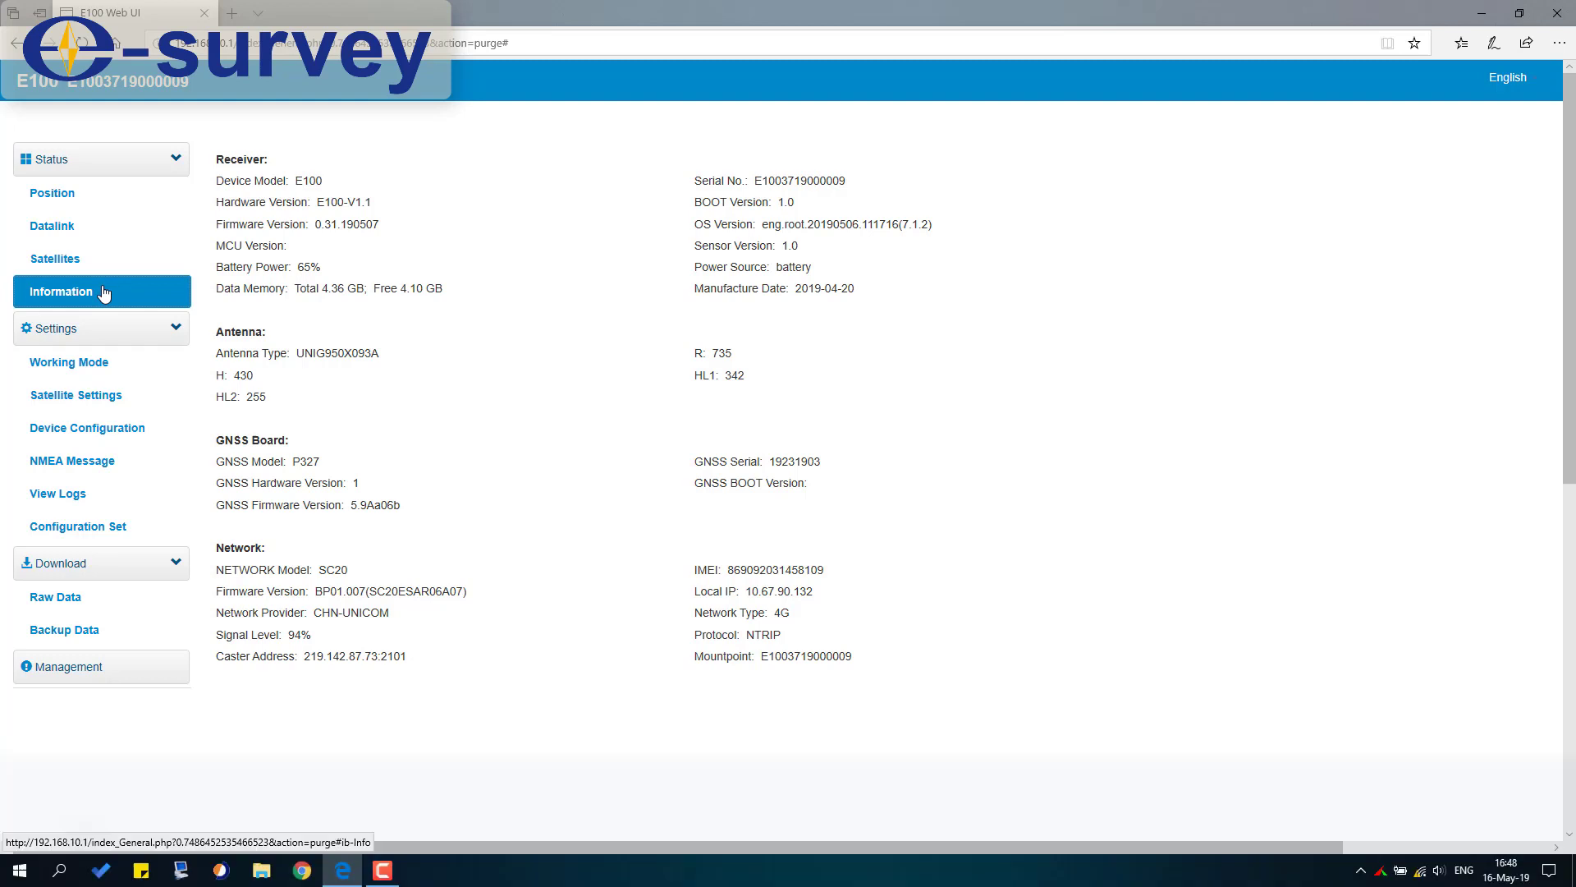
# Step: In Working Mode, preview Static, Rover and Base system modes, ending back on Rover
pyautogui.click(72, 365)
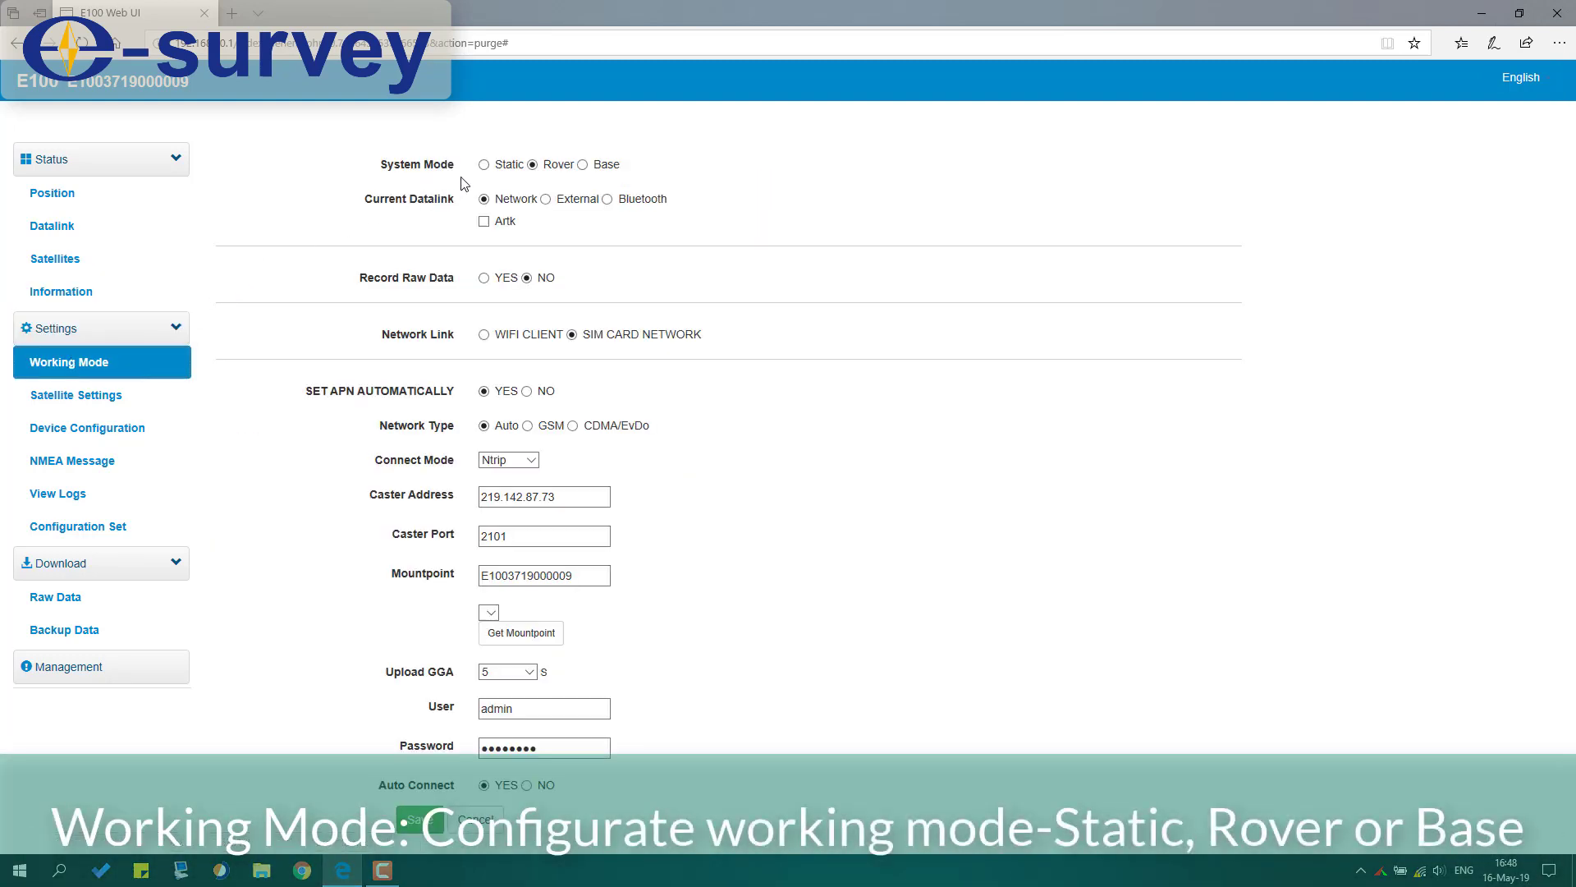
pyautogui.click(484, 165)
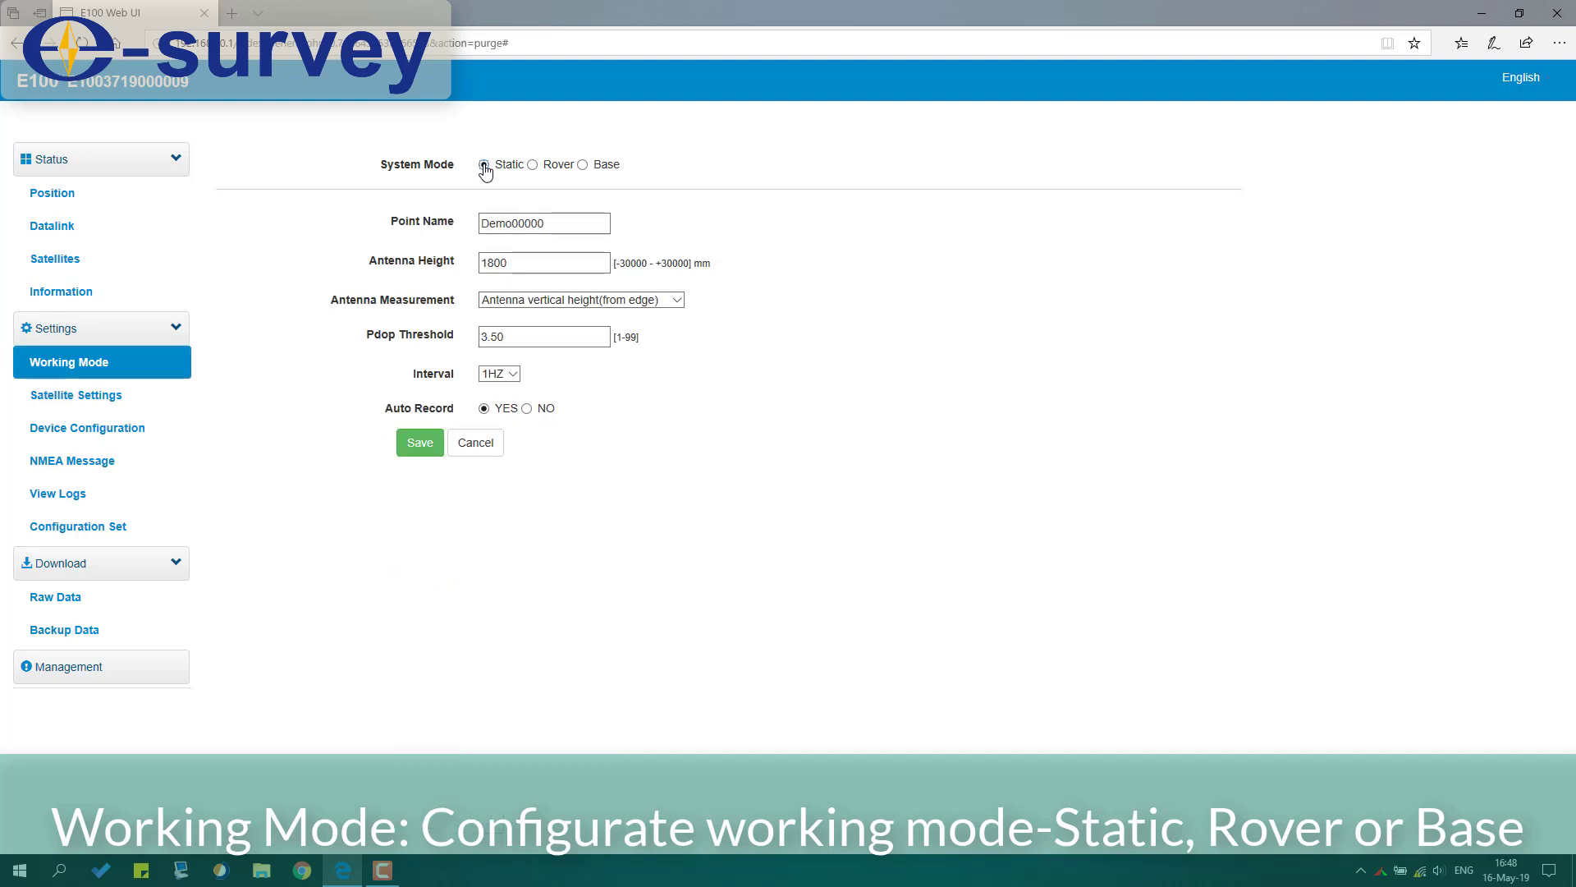
pyautogui.click(532, 165)
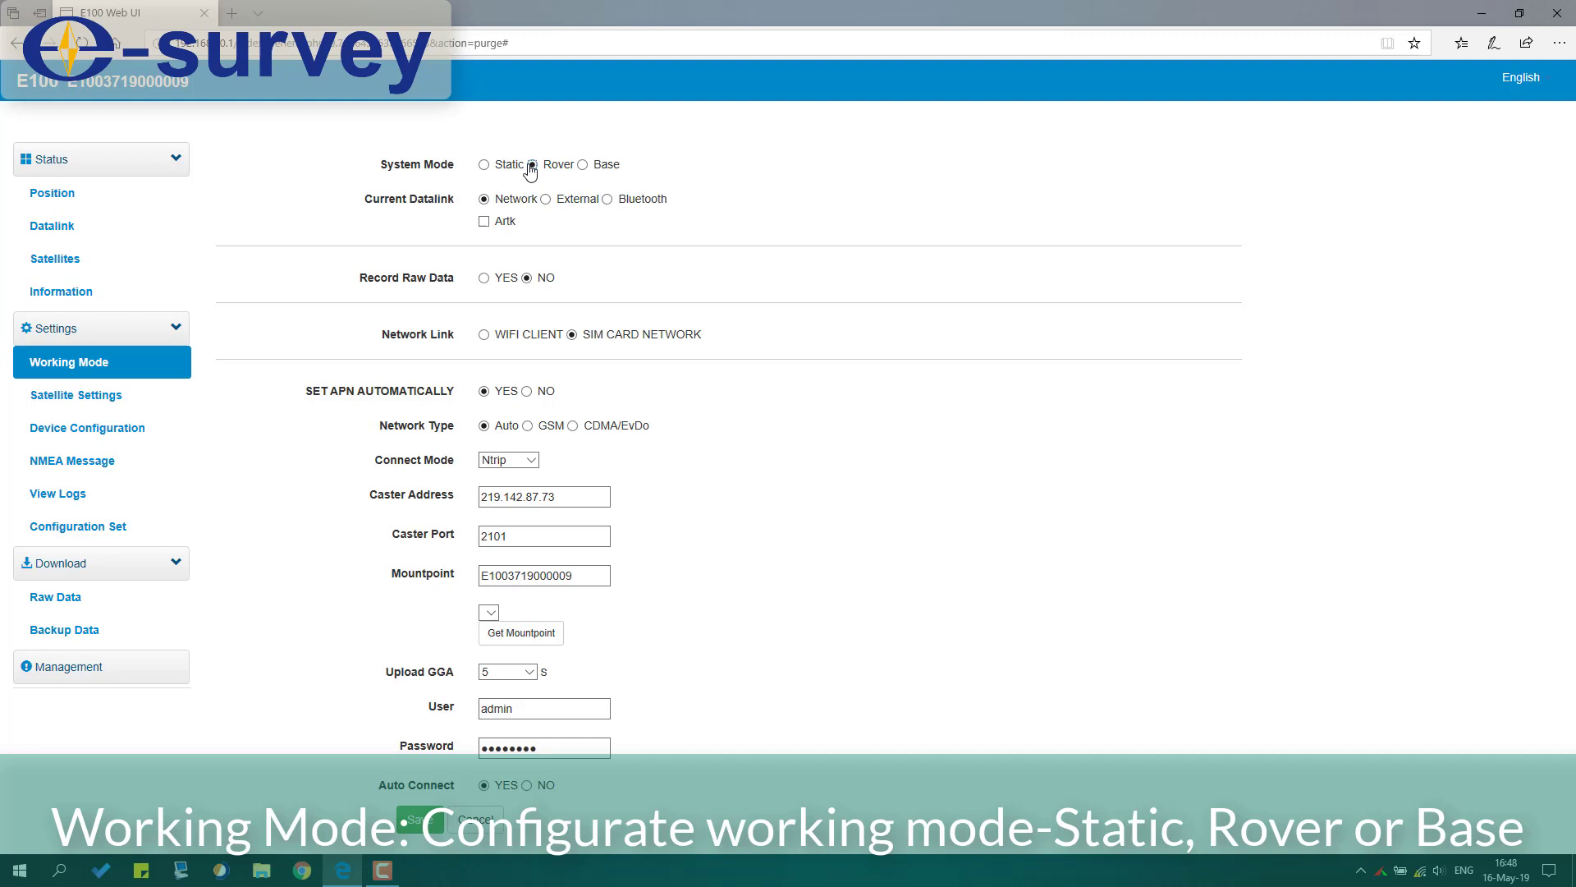
pyautogui.click(587, 165)
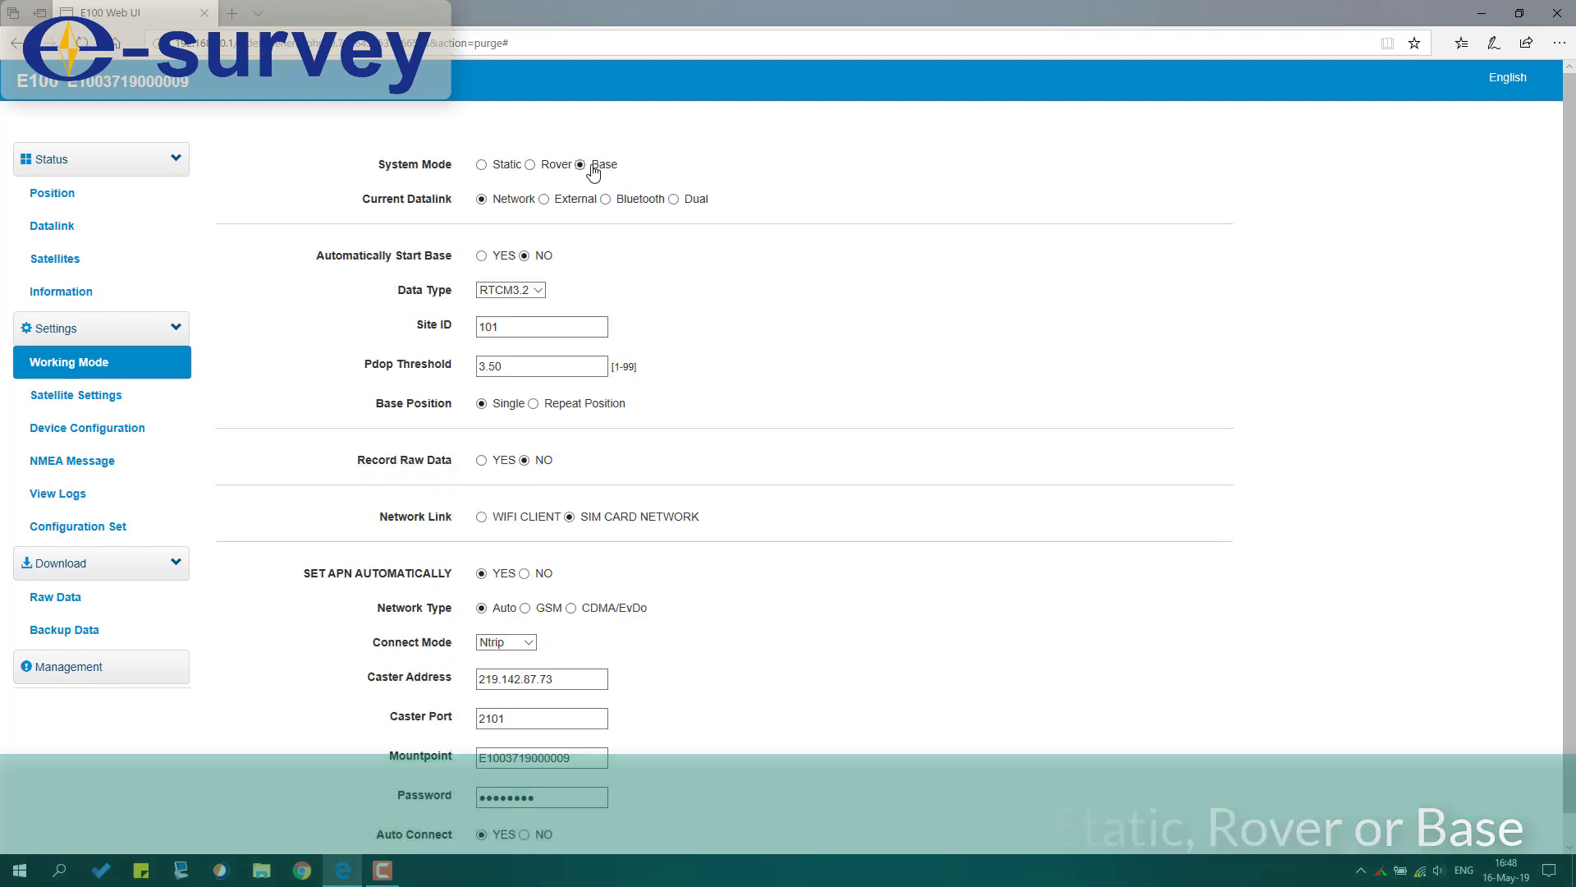
pyautogui.click(532, 165)
# Step: Open Satellite Settings showing cutoff angle 5, RTK timeout 30 and SUREFIX NORMAL
pyautogui.click(109, 401)
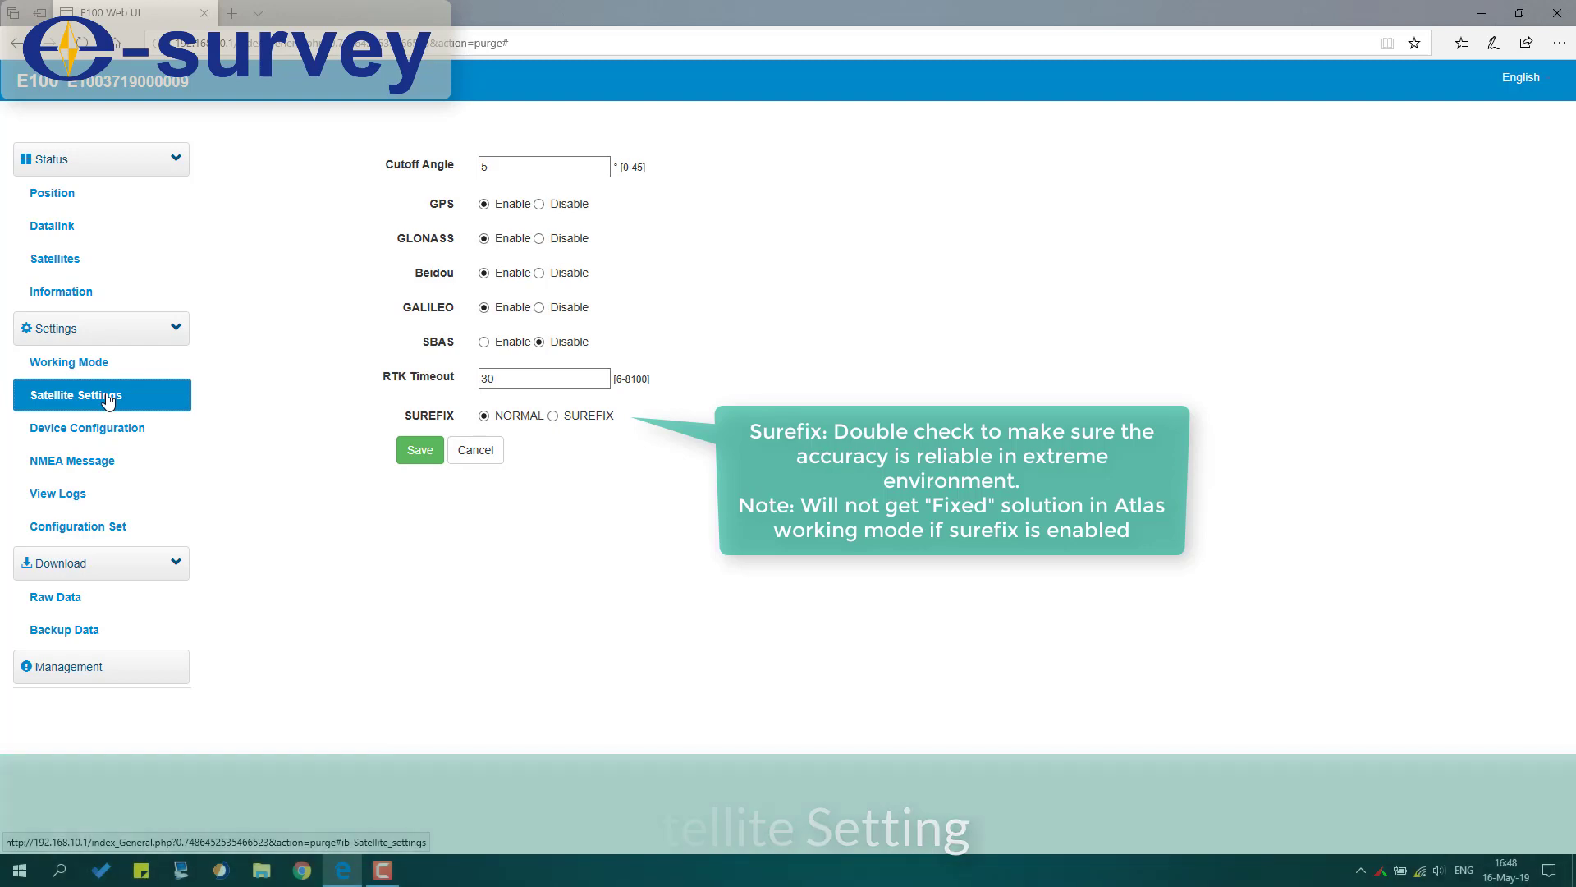
# Step: Open Device Configuration showing GMT+8:00, 1Hz, baud 115200 and speaker enabled
pyautogui.click(108, 437)
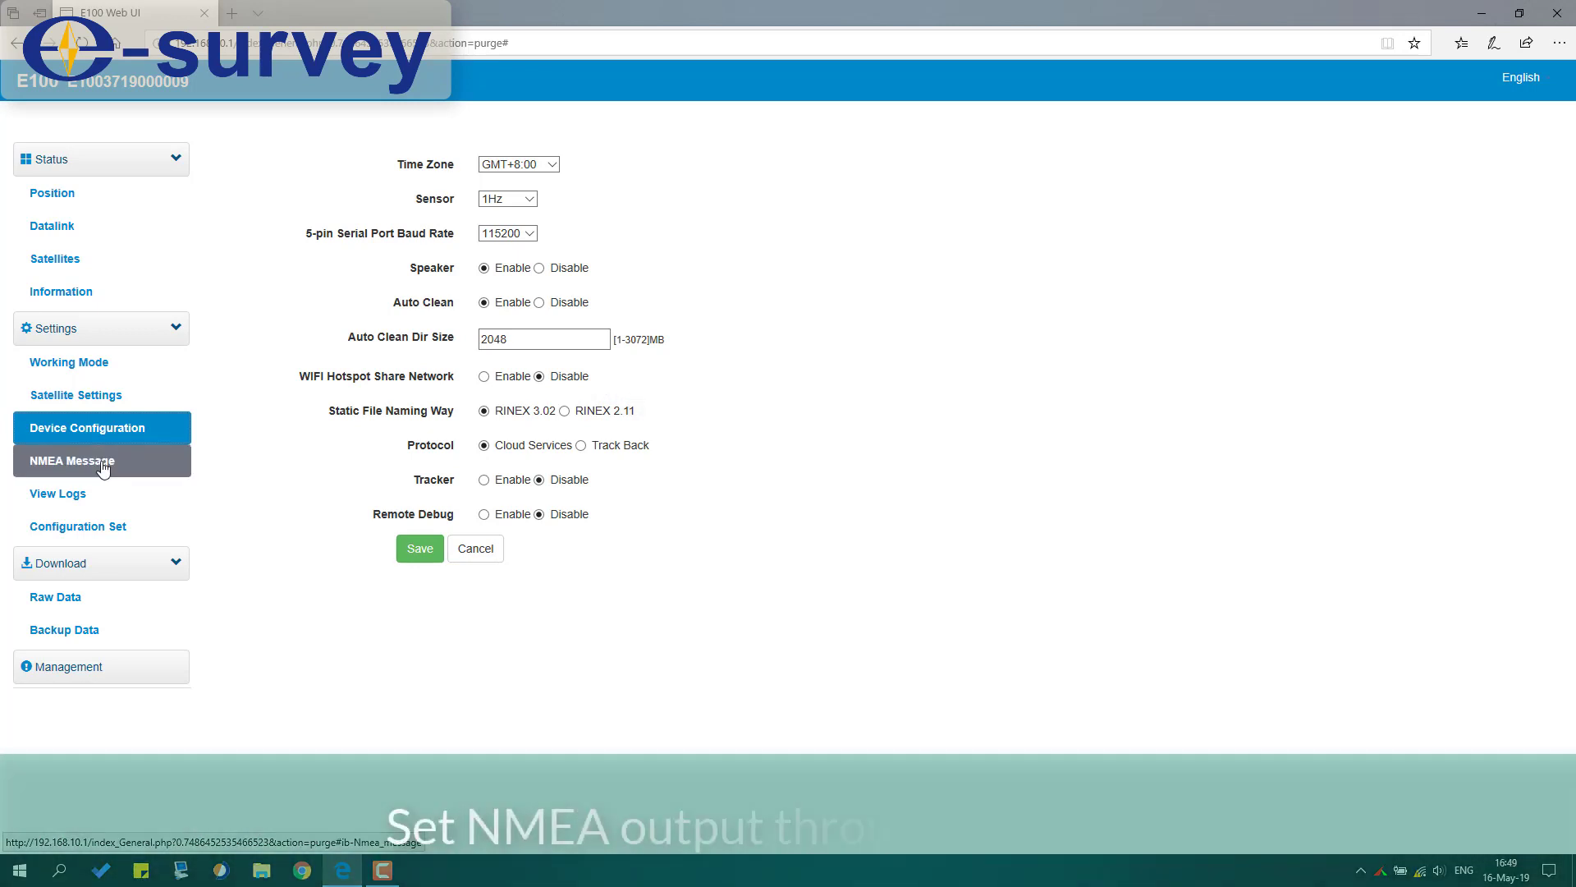
# Step: View the NMEA Message and View Logs pages, then the empty Configuration Set page
pyautogui.click(104, 468)
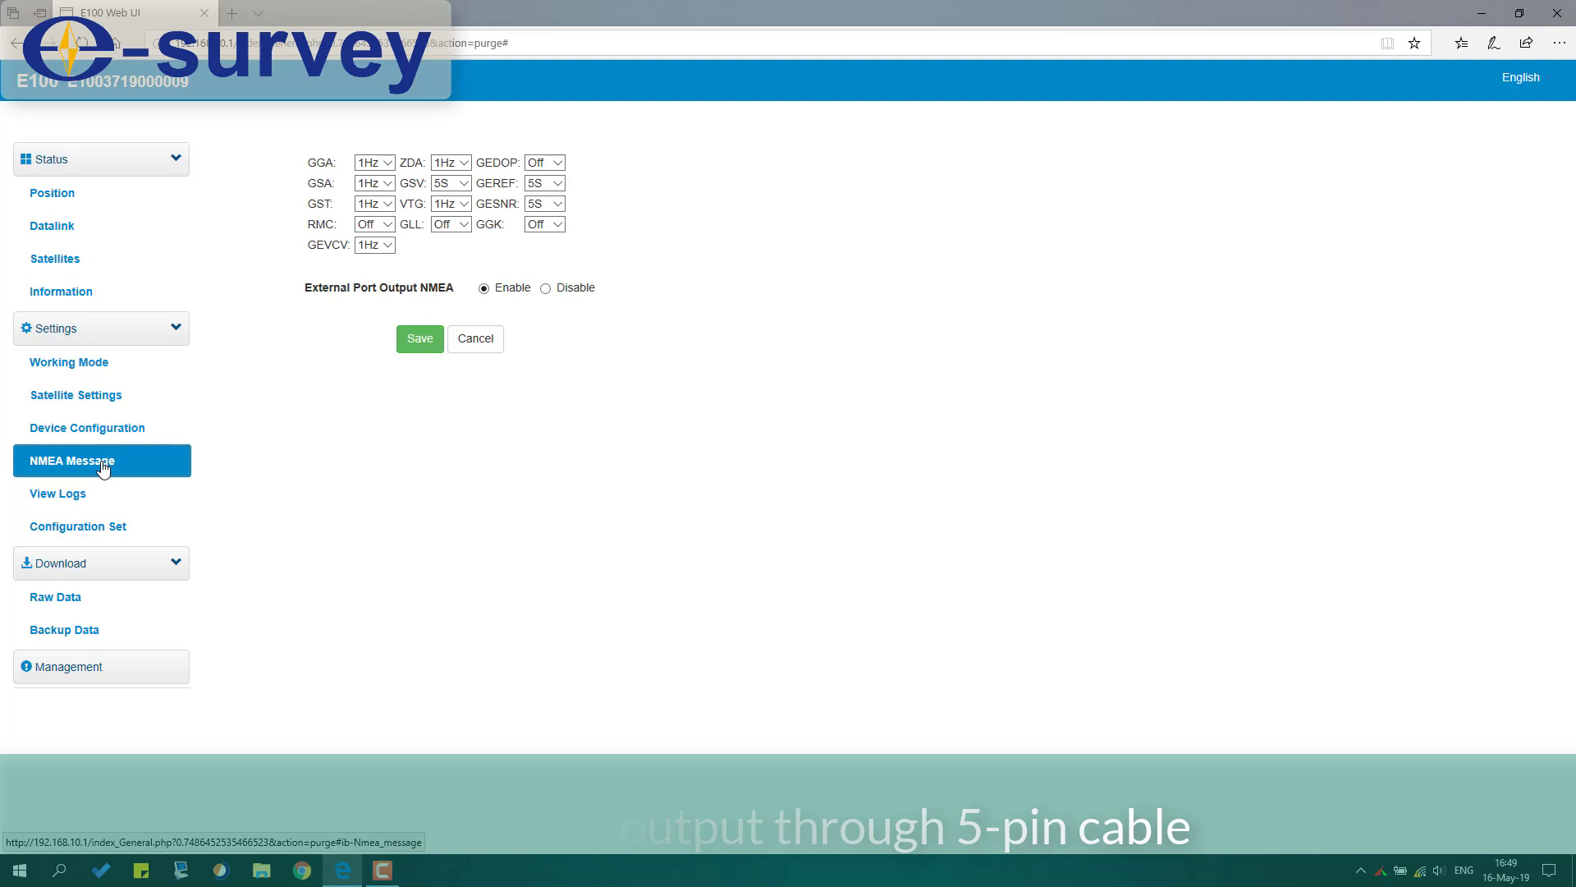
pyautogui.click(104, 502)
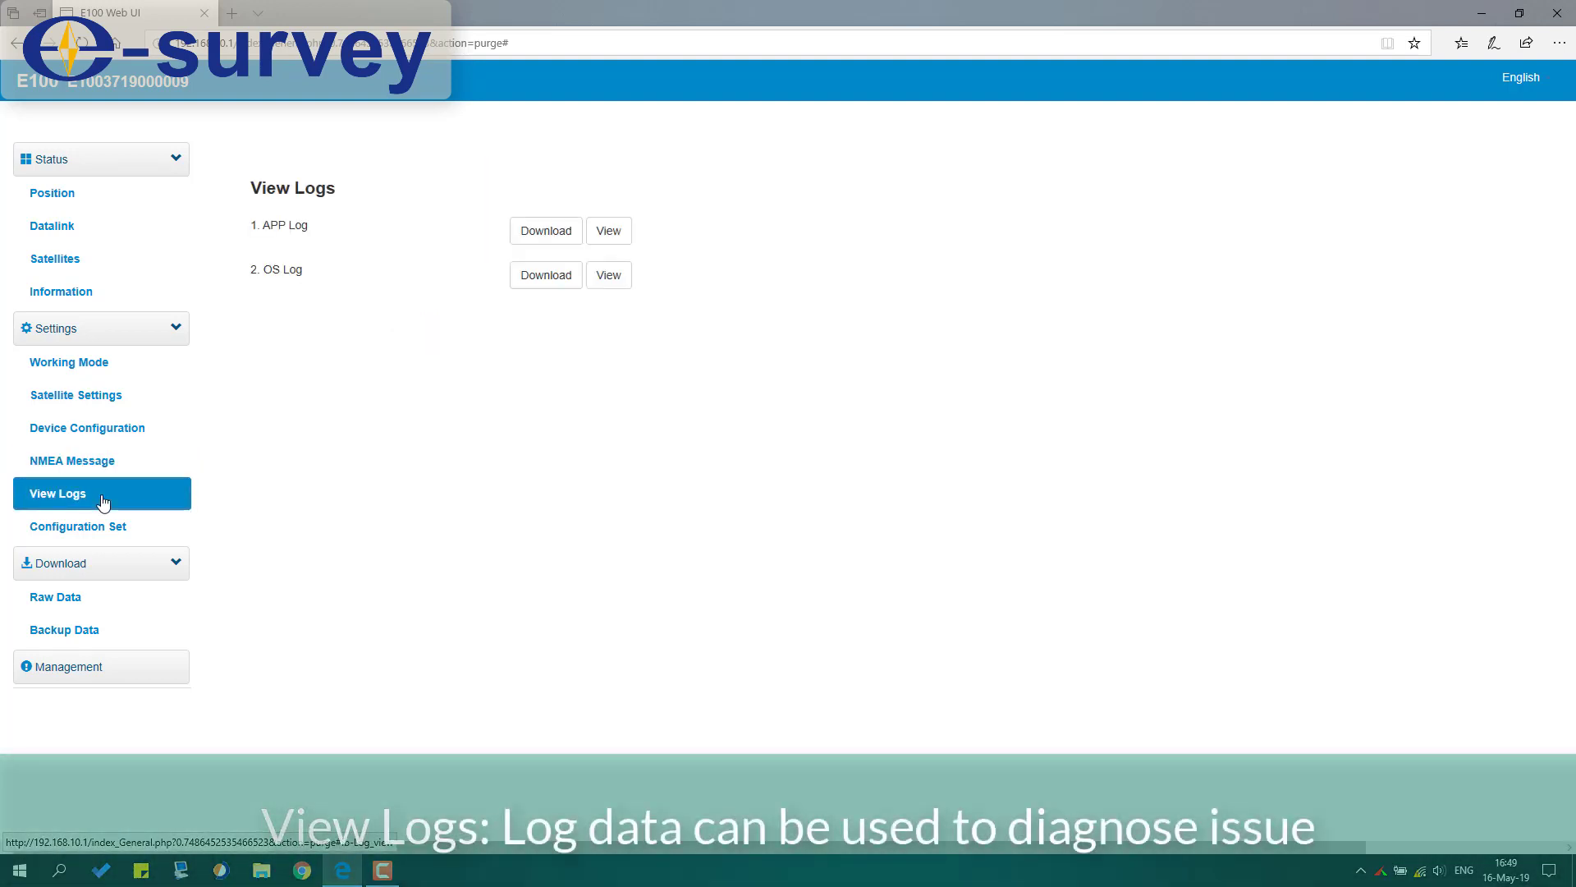
pyautogui.click(113, 526)
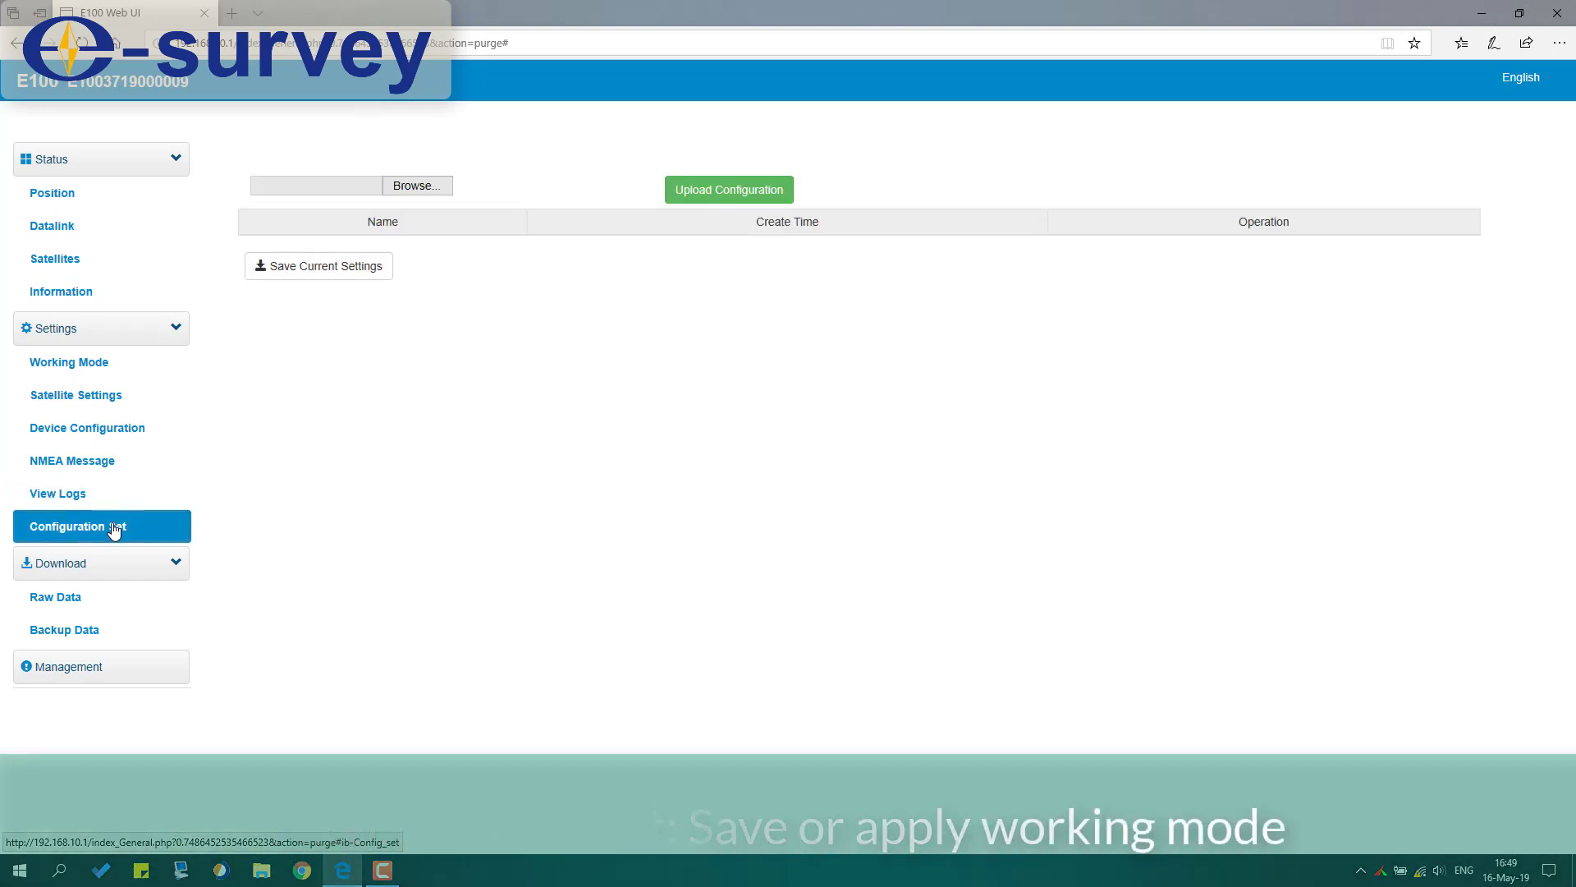
# Step: Browse the Raw Data and Backup Data file lists, then the Management page
pyautogui.click(89, 598)
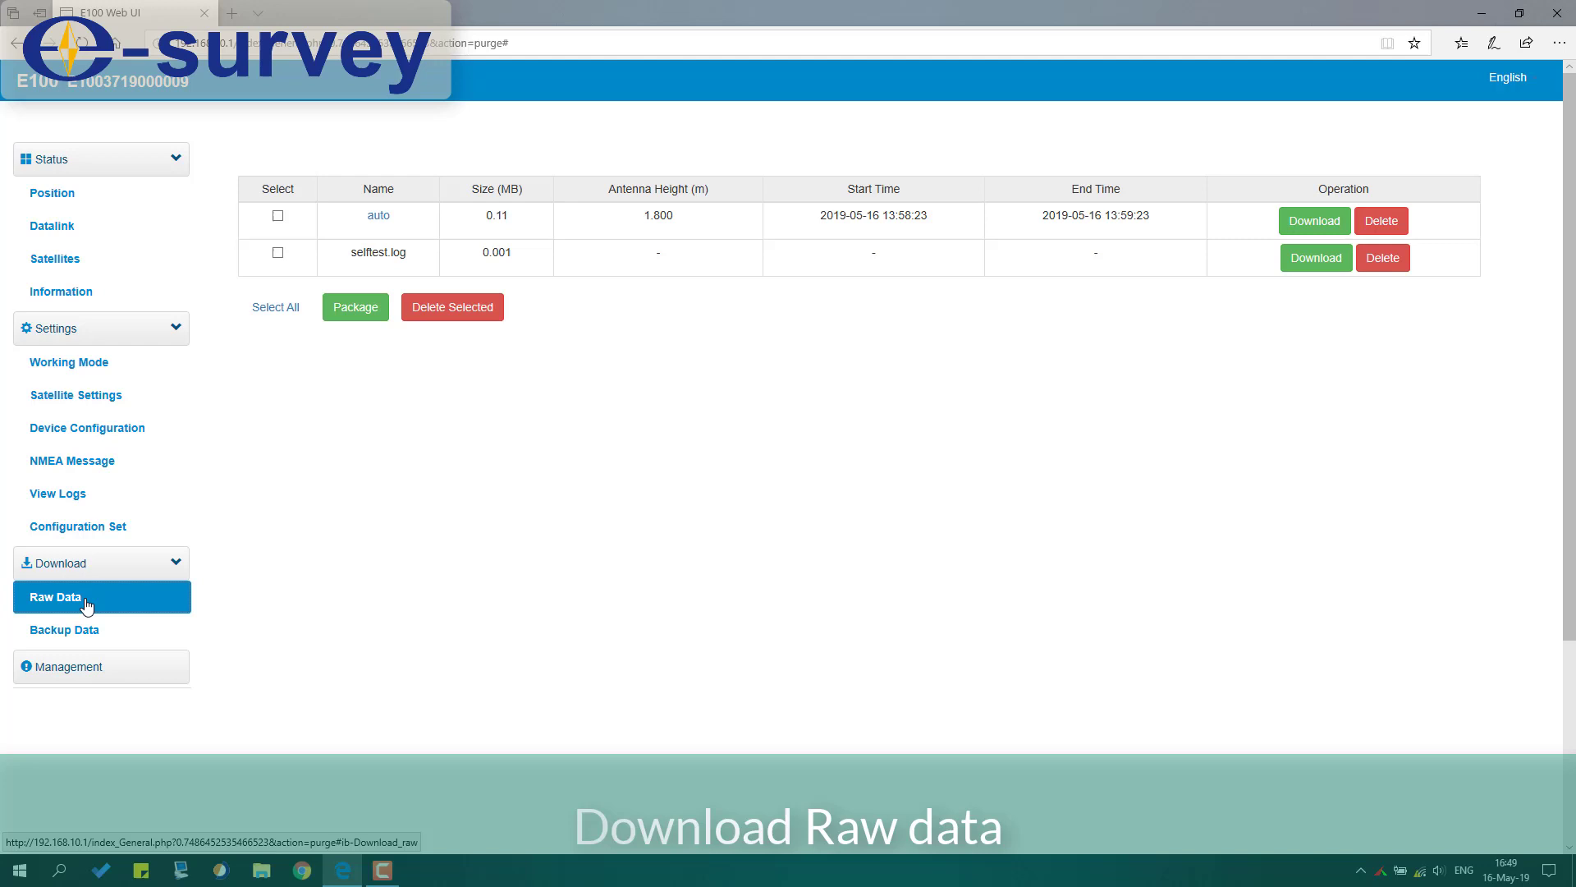
pyautogui.click(84, 634)
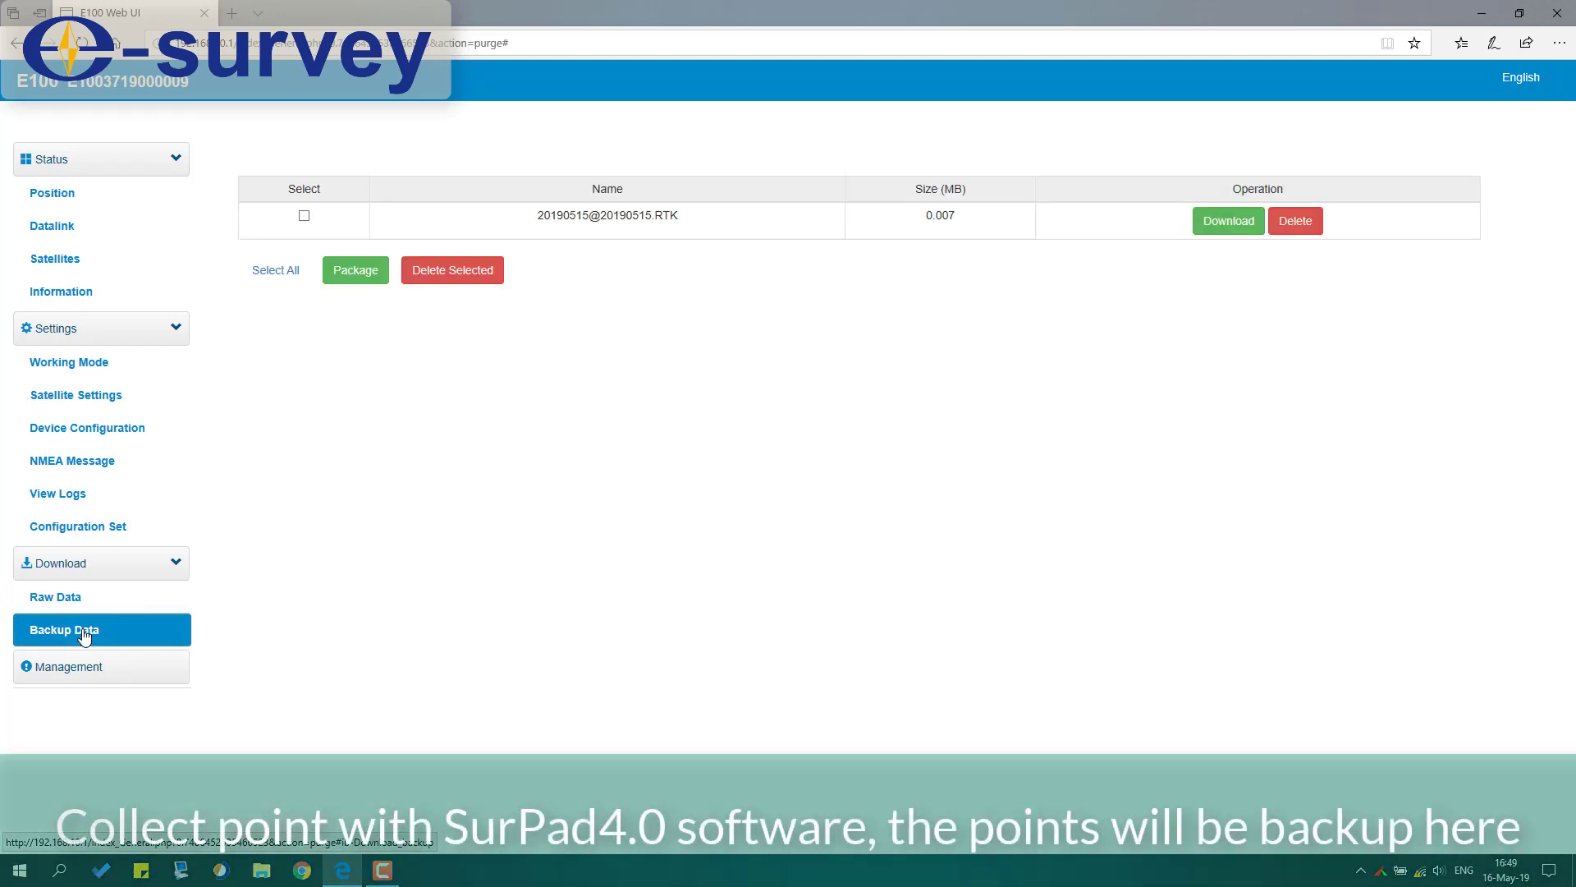
pyautogui.click(85, 669)
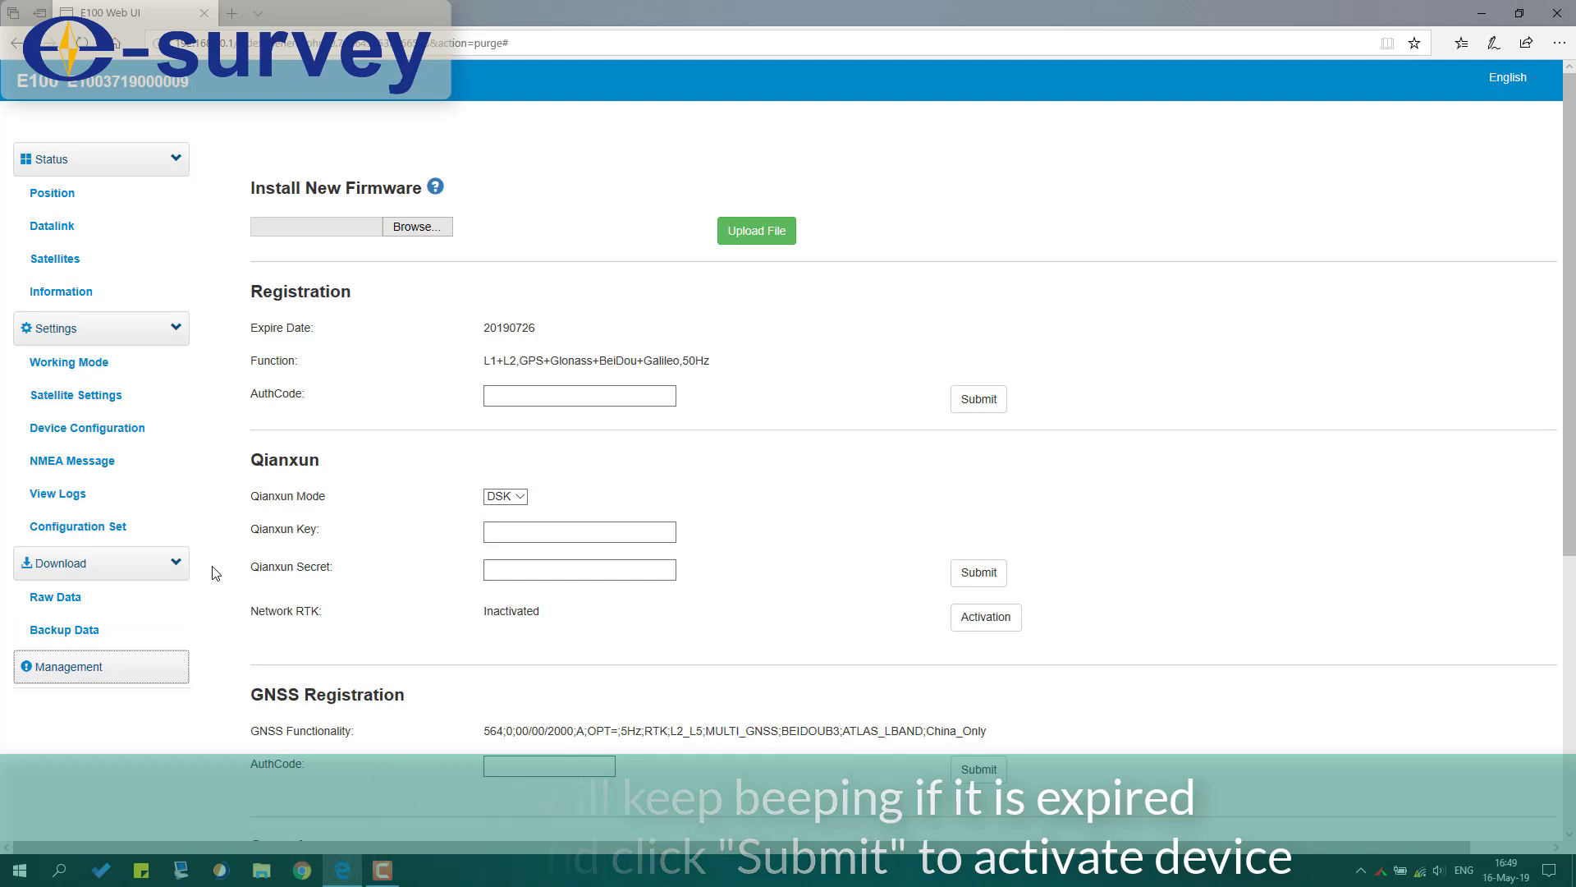
pyautogui.scroll(-2, 215, 572)
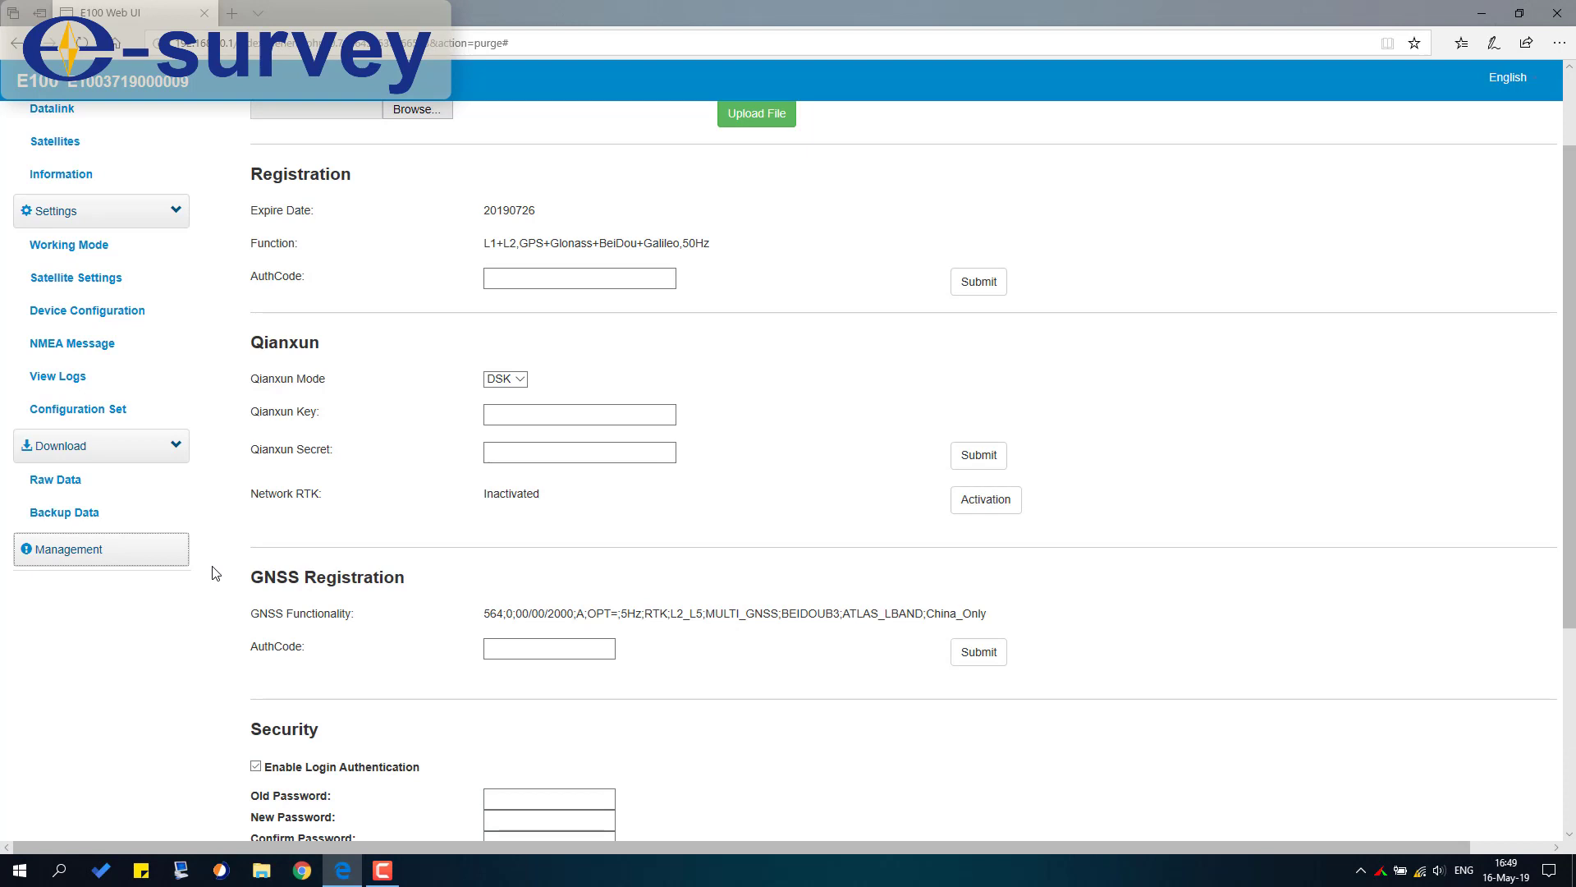
pyautogui.scroll(-4, 215, 572)
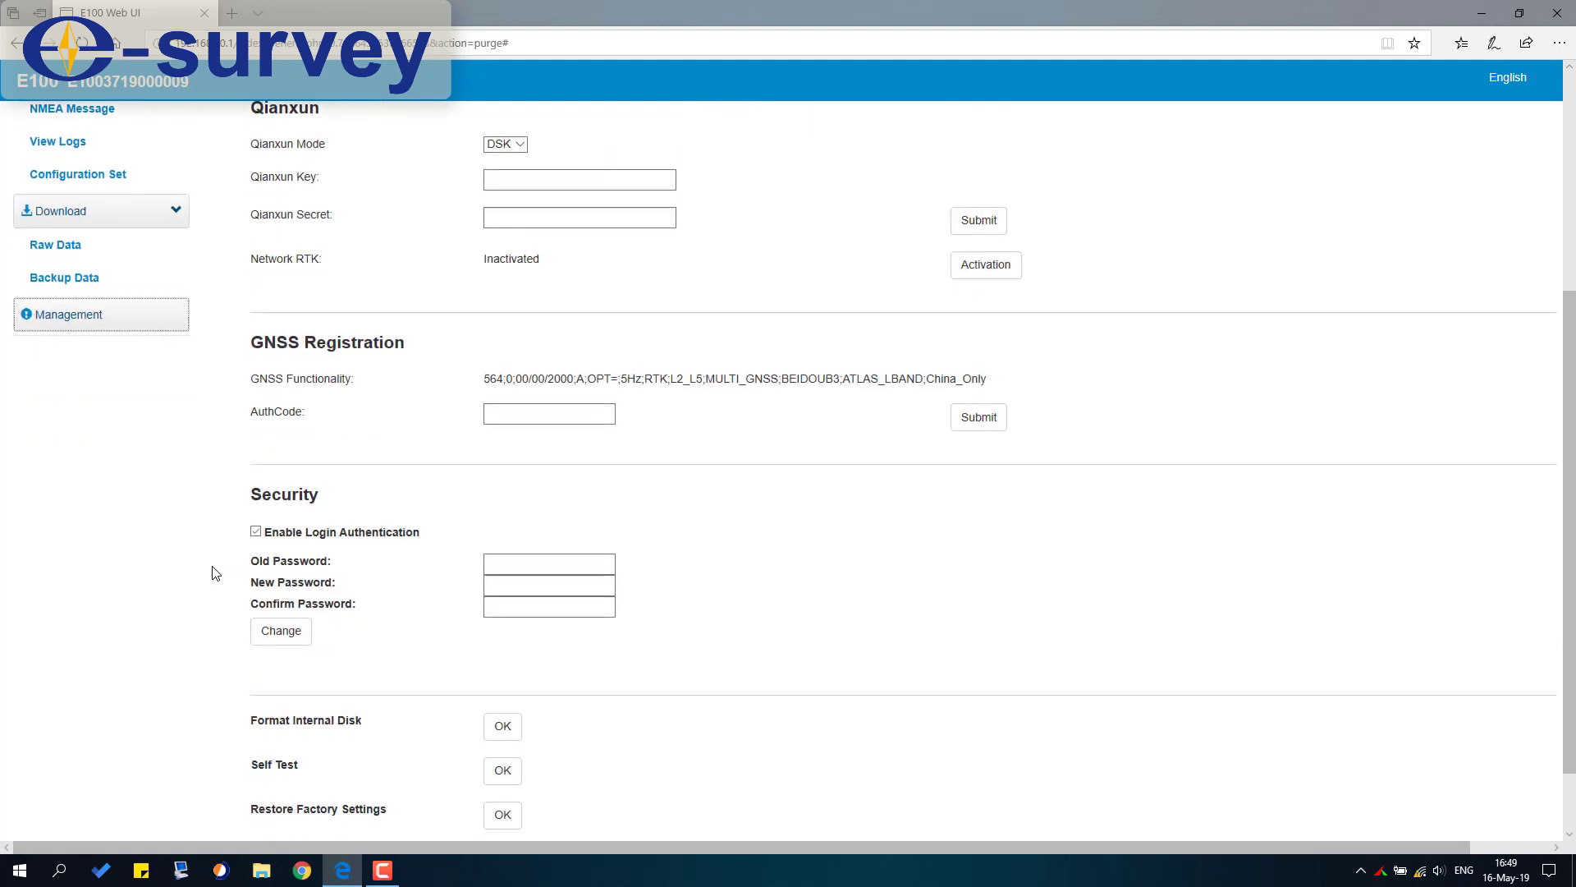
pyautogui.scroll(-2, 215, 572)
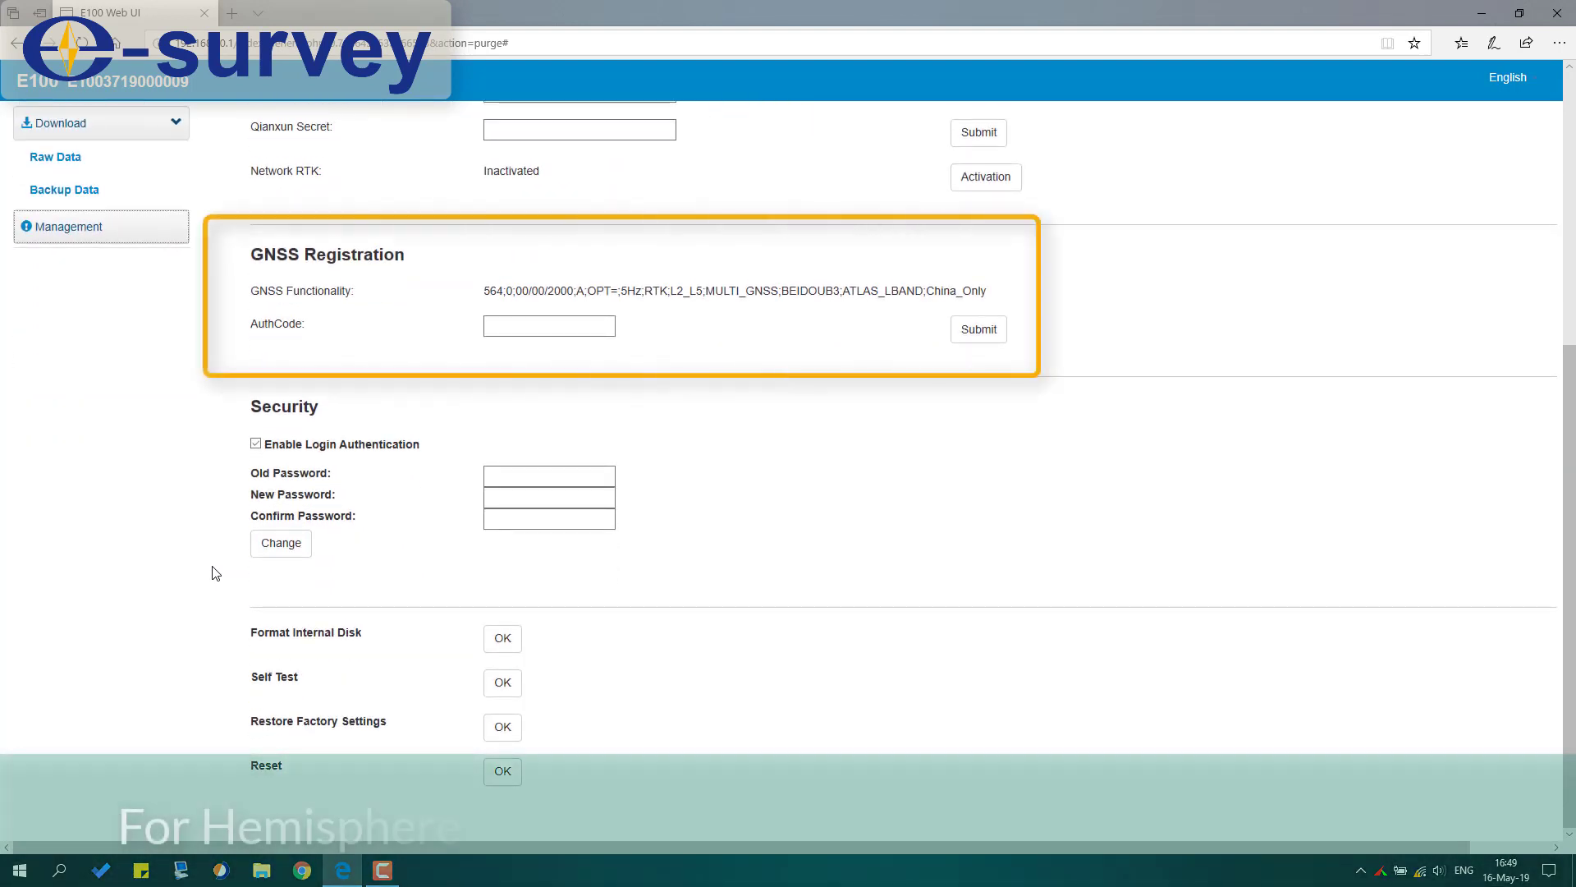